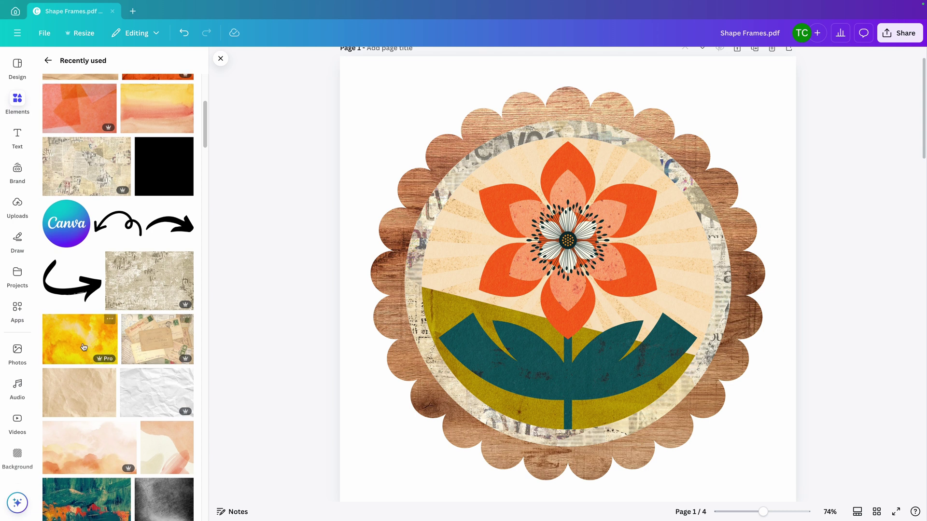
- Fill the flower design's ring frame with the yellow watercolor texture and its center circle with the uploaded building photo
{"action": "left_click_drag", "start_coordinate": [82, 338], "coordinate": [409, 299]}
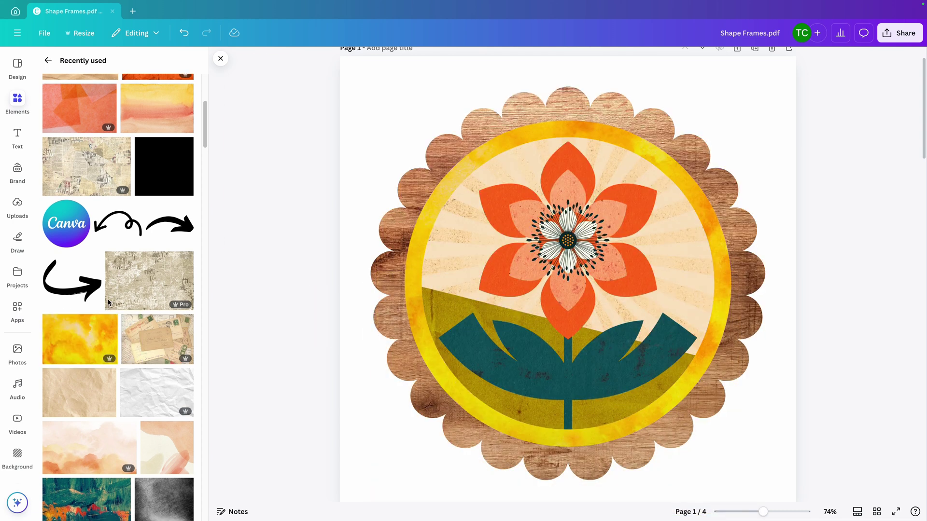
{"action": "left_click", "coordinate": [26, 200]}
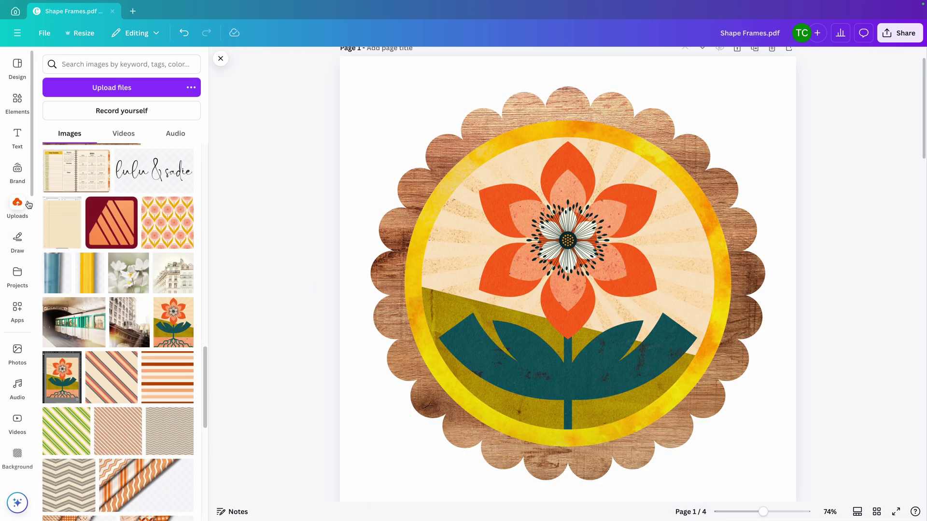
{"action": "left_click_drag", "start_coordinate": [128, 272], "coordinate": [524, 273]}
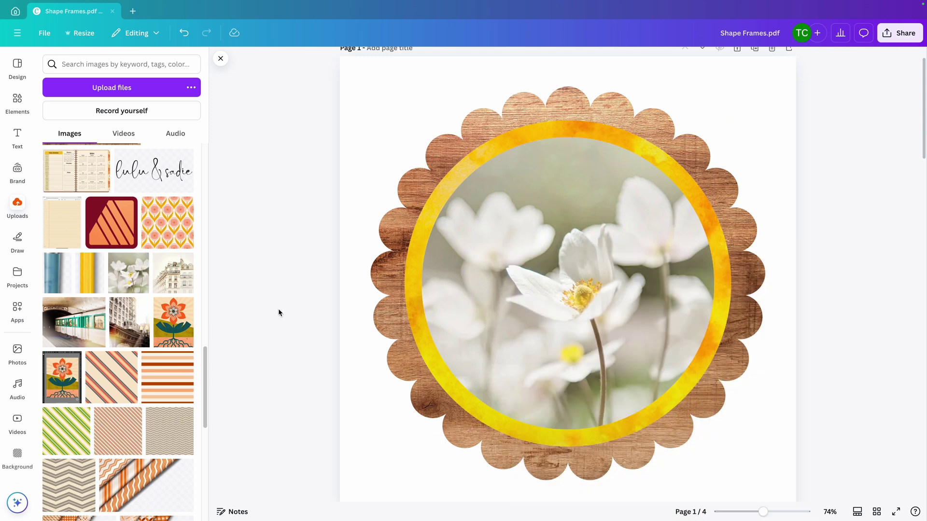
{"action": "left_click_drag", "start_coordinate": [180, 263], "coordinate": [555, 289]}
- Replace the ring frame's texture with the recently used vintage newsprint collage
{"action": "left_click", "coordinate": [17, 101]}
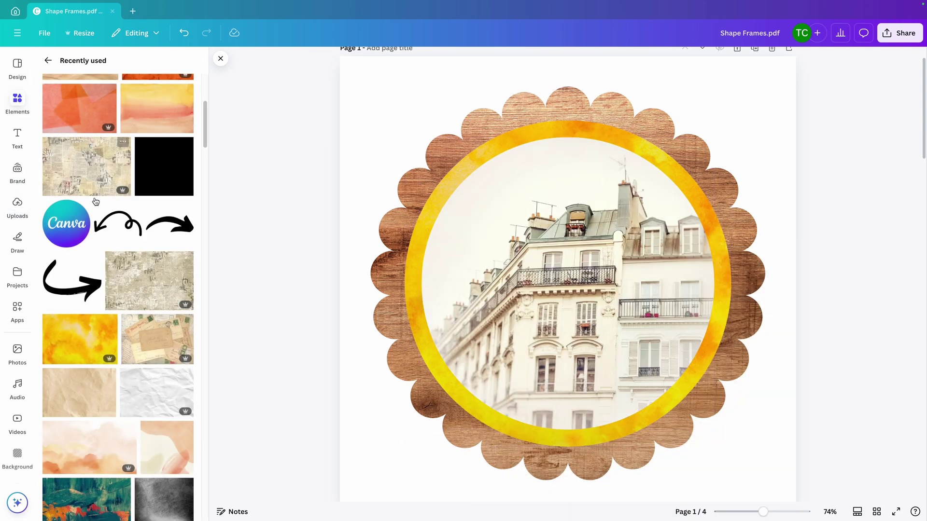
{"action": "left_click_drag", "start_coordinate": [87, 167], "coordinate": [425, 233]}
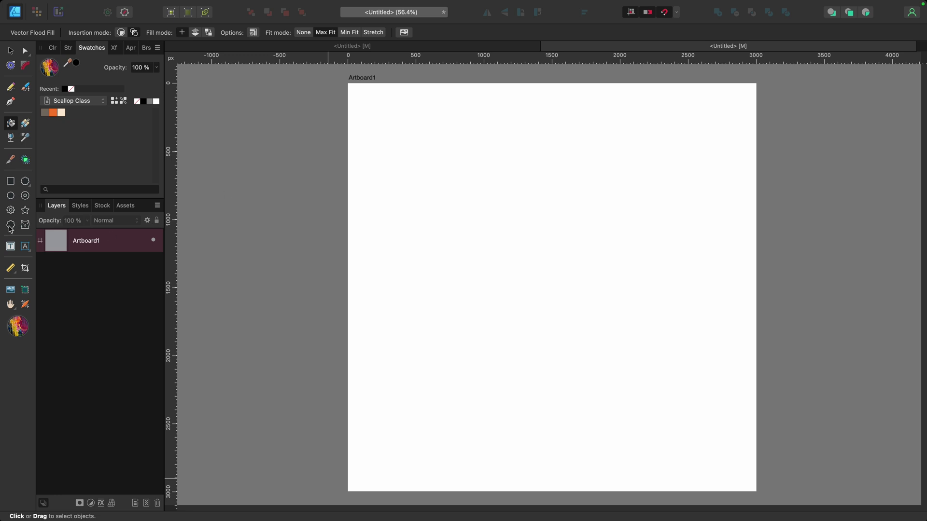
- In Affinity Designer, draw an unfilled Cloud shape about 2700 px wide with a 5 pt stroke, centered on the artboard
{"action": "left_click", "coordinate": [10, 226]}
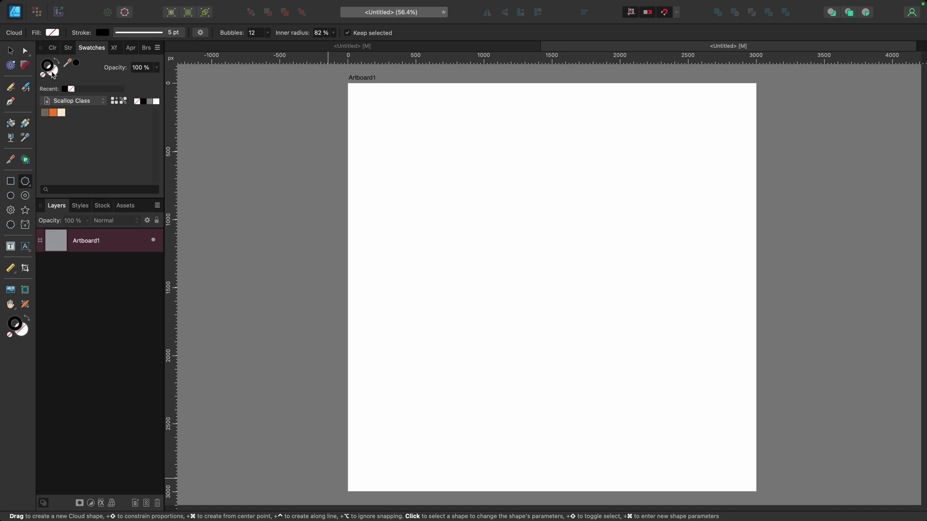
{"action": "left_click", "coordinate": [53, 72]}
{"action": "left_click", "coordinate": [69, 47]}
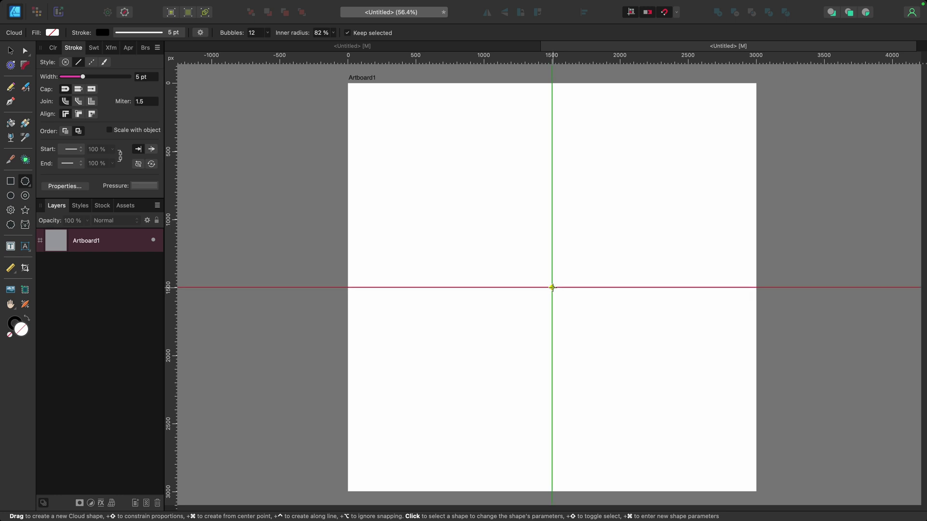
{"action": "left_click_drag", "start_coordinate": [552, 287], "coordinate": [717, 486]}
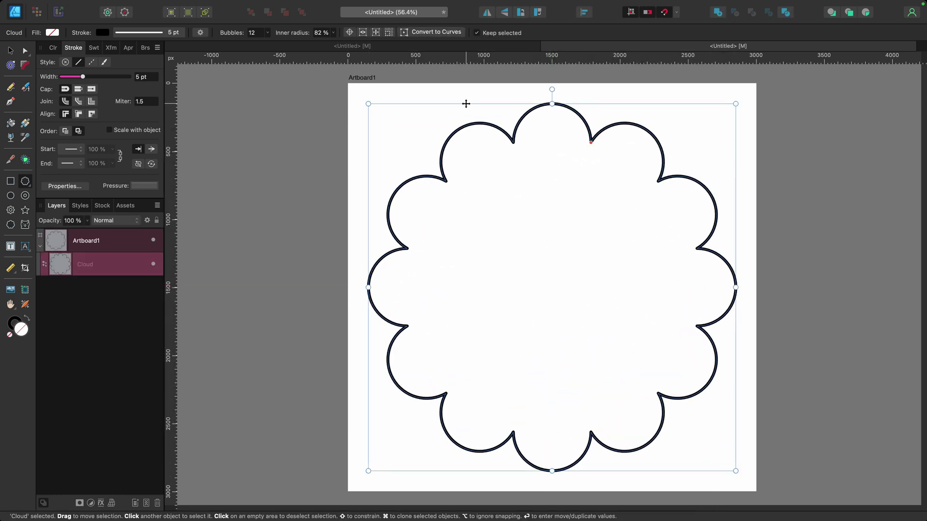
- Set the cloud shape to 25 bubbles with a 90% inner radius and deselect it
{"action": "left_click", "coordinate": [268, 32]}
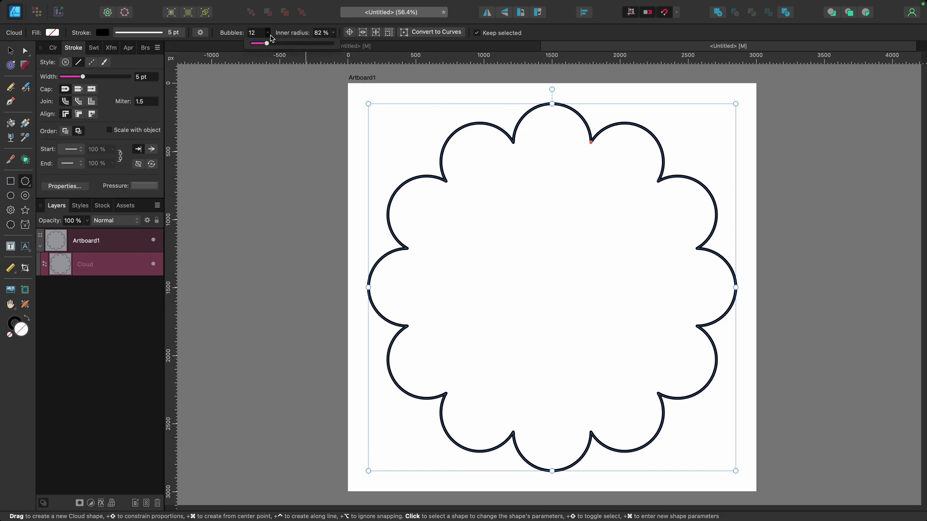
{"action": "left_click_drag", "start_coordinate": [271, 44], "coordinate": [291, 48]}
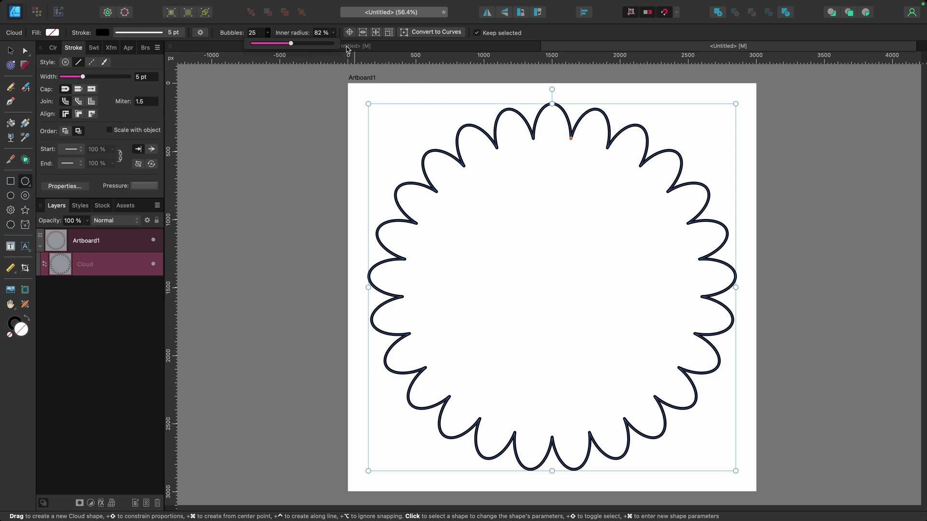
{"action": "left_click", "coordinate": [333, 32]}
{"action": "left_click_drag", "start_coordinate": [335, 42], "coordinate": [341, 47]}
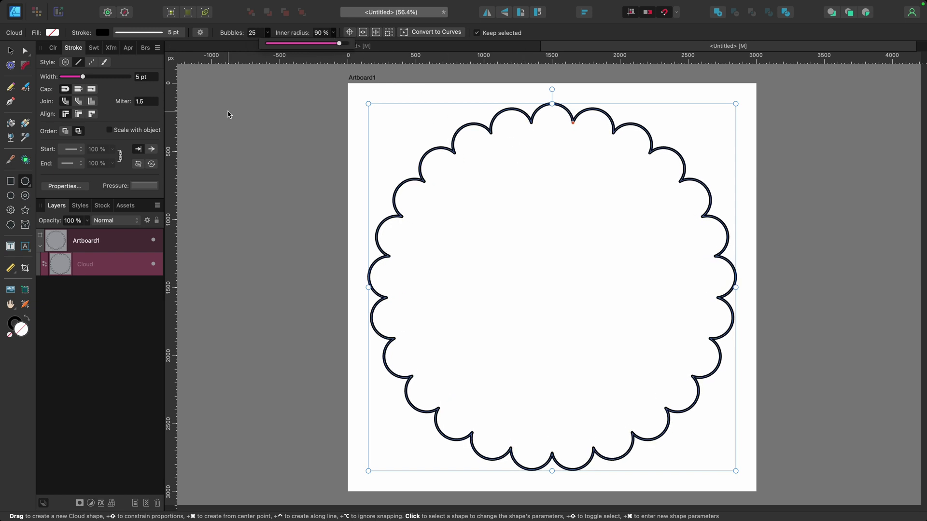
{"action": "left_click", "coordinate": [250, 131]}
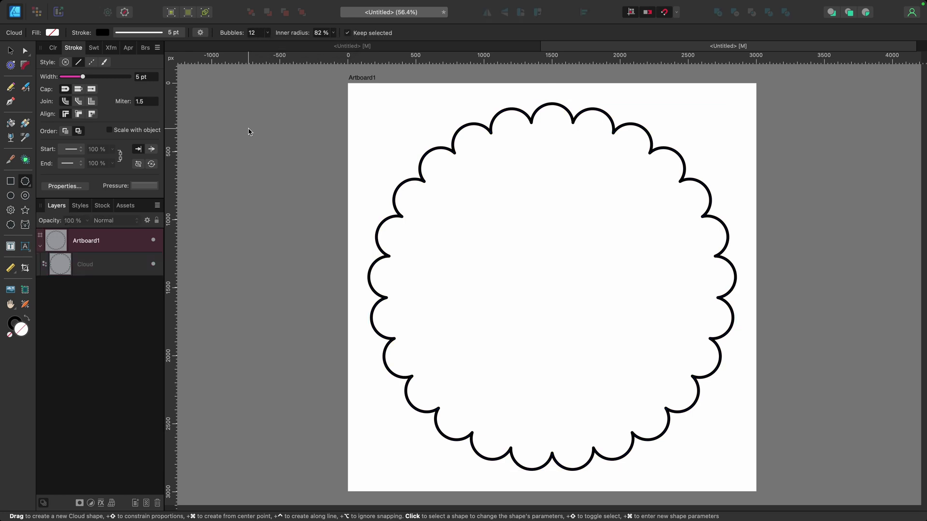
- Draw a circle about 2240 px in diameter from the artboard's center, inside the scalloped outline
{"action": "left_click", "coordinate": [10, 196]}
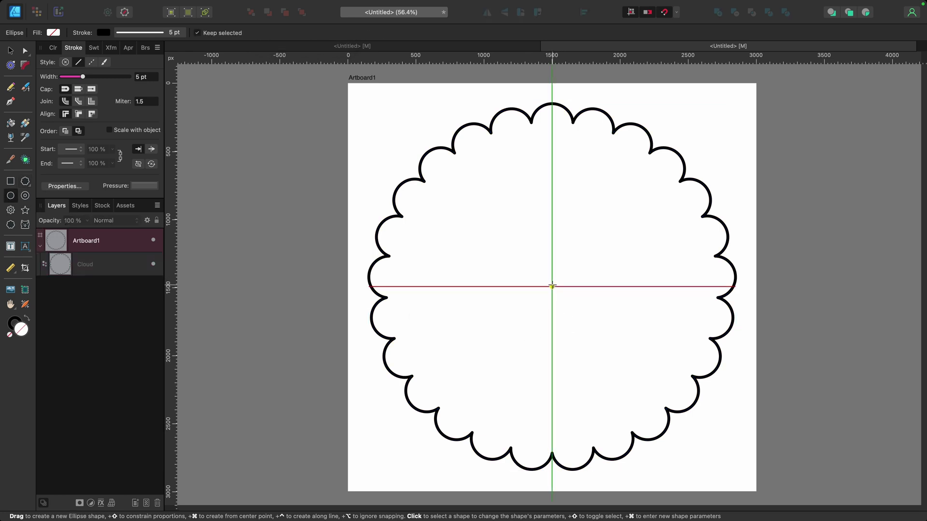
{"action": "left_click_drag", "start_coordinate": [552, 286], "coordinate": [668, 475]}
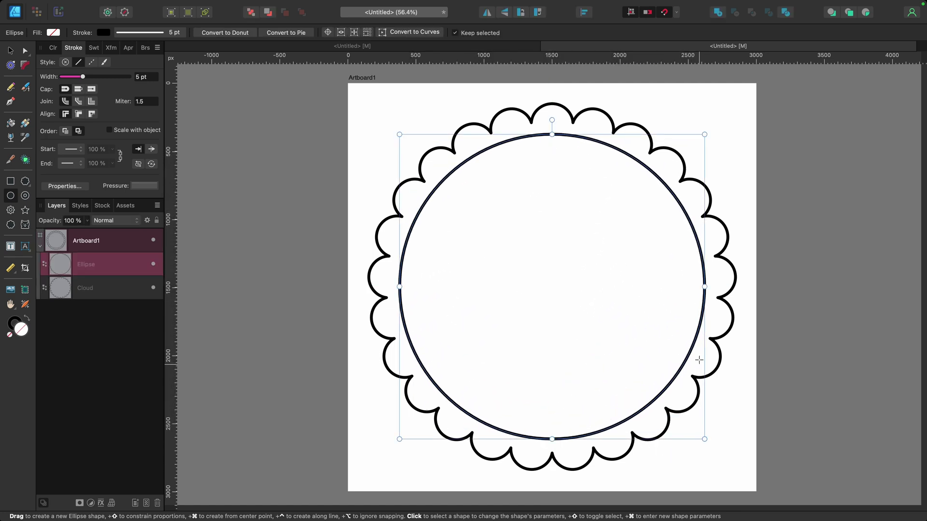
{"action": "left_click", "coordinate": [546, 171]}
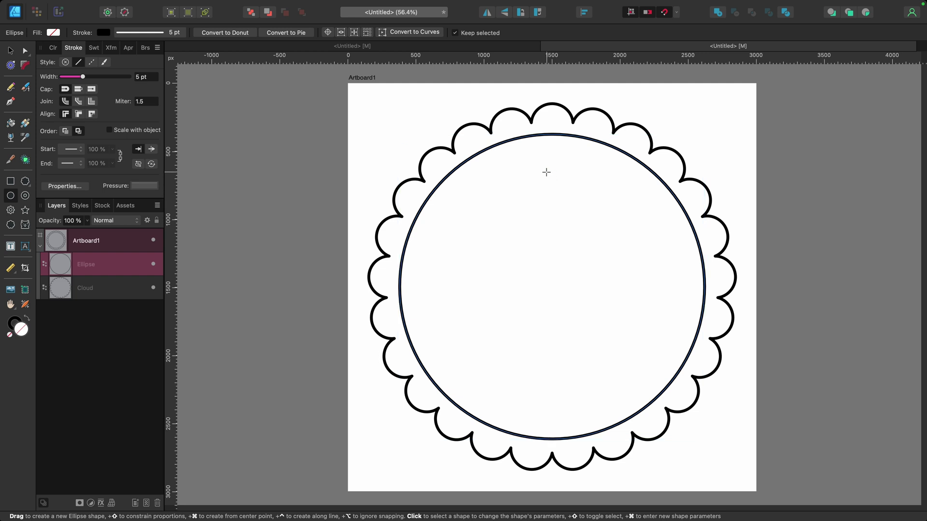
- Duplicate the circle and shrink the copy around its center to about 2040 px in diameter, forming a narrow ring
{"action": "key", "text": "super+j"}
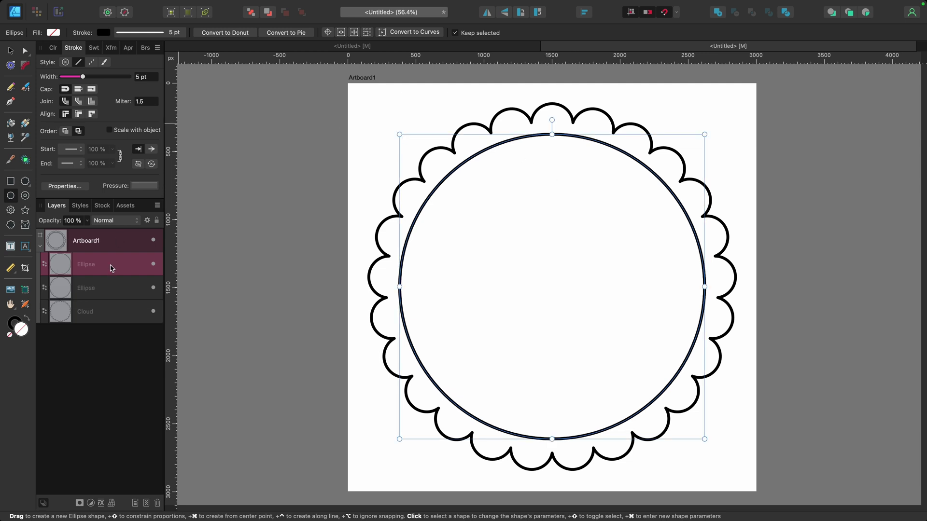
{"action": "key", "text": "v"}
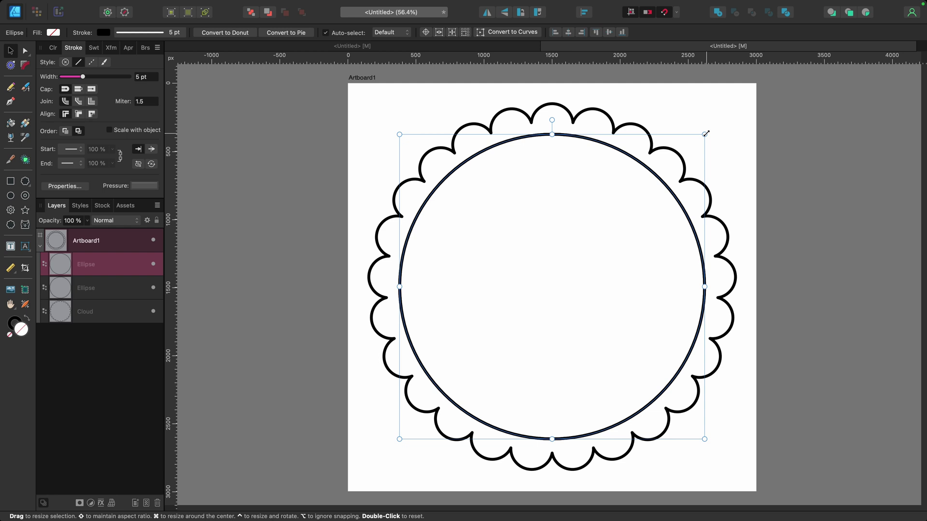
{"action": "left_click_drag", "start_coordinate": [706, 134], "coordinate": [693, 146]}
{"action": "left_click", "coordinate": [393, 127]}
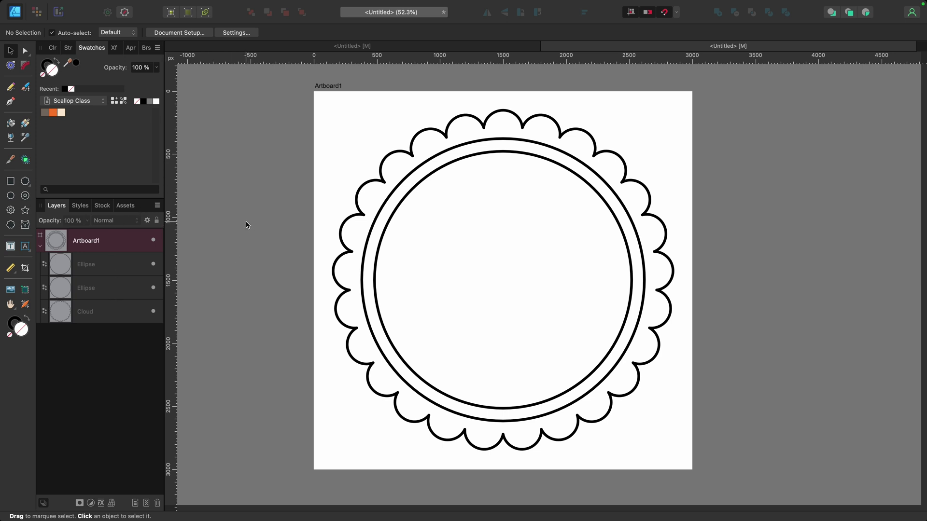
- Select all three outlines and flood-fill the scalloped border with the rainbow paint image from the Pixabay abstract stock photos
{"action": "left_click_drag", "start_coordinate": [256, 93], "coordinate": [721, 465]}
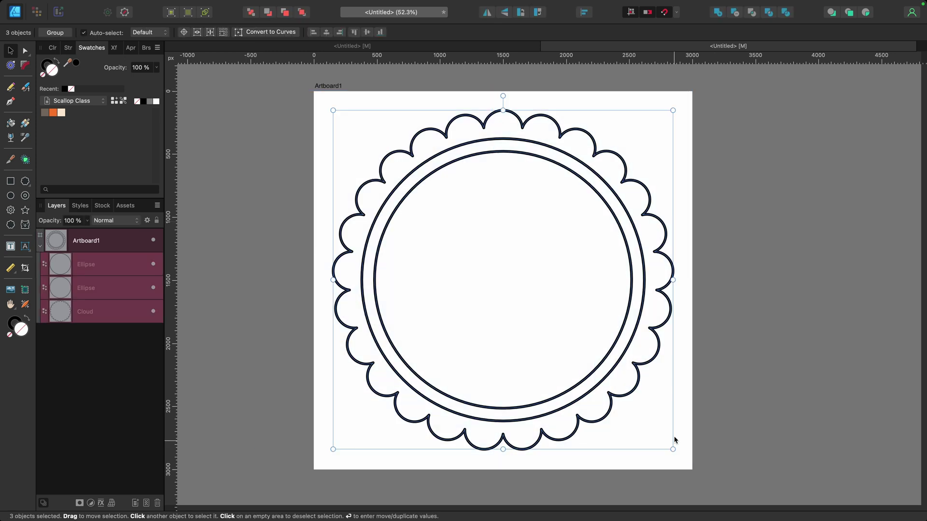
{"action": "left_click", "coordinate": [11, 123]}
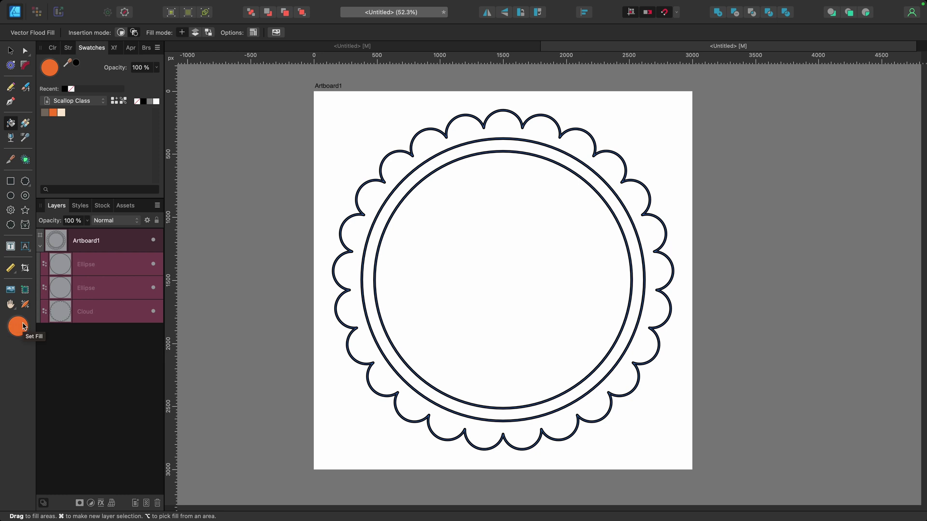
{"action": "left_click", "coordinate": [102, 208]}
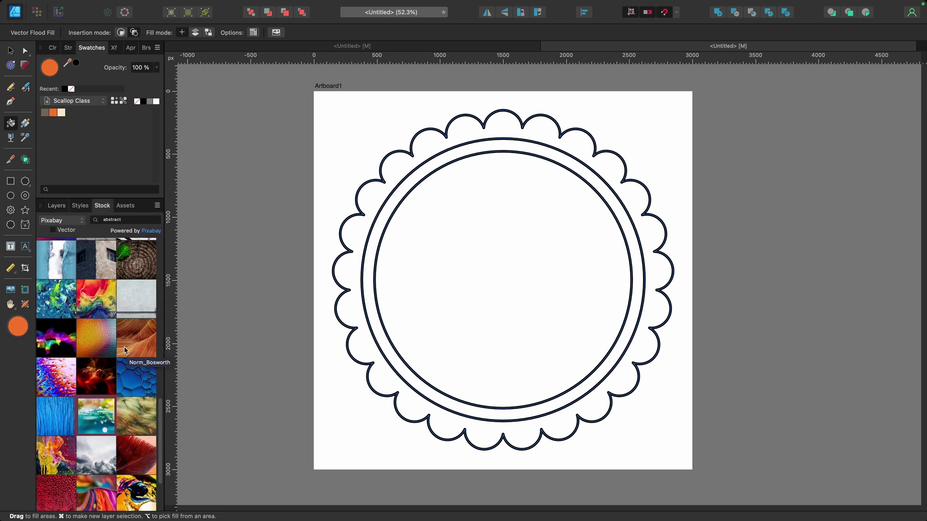
{"action": "left_click", "coordinate": [104, 313]}
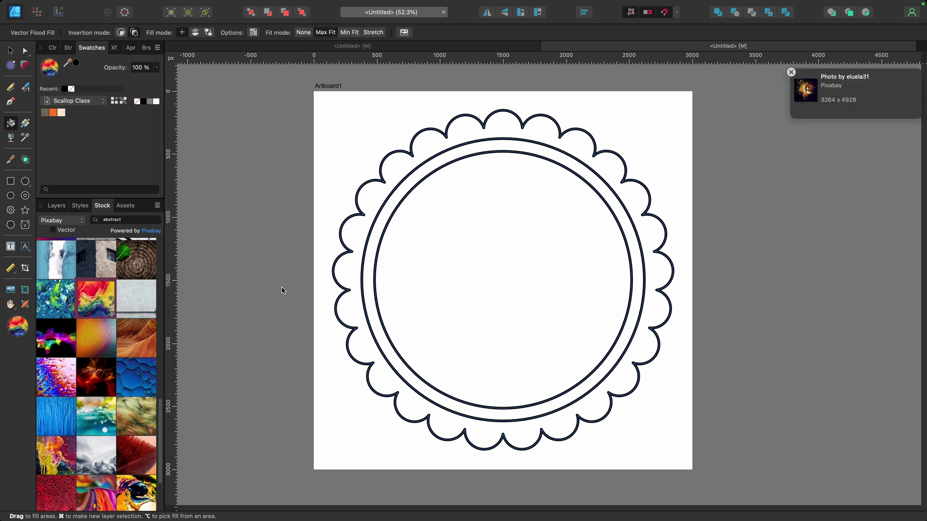
{"action": "scroll", "coordinate": [419, 164], "scroll_direction": "up", "scroll_amount": 5}
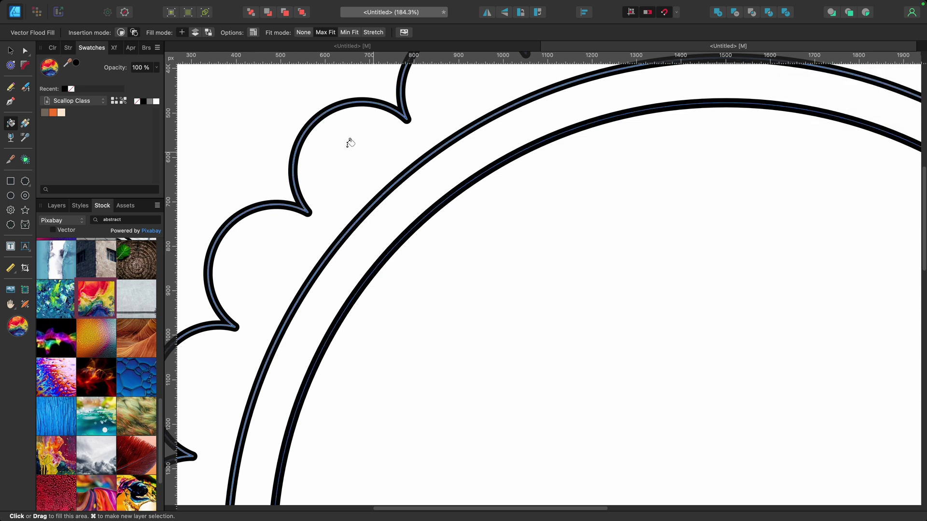
{"action": "left_click", "coordinate": [350, 142]}
{"action": "key", "text": "super+0"}
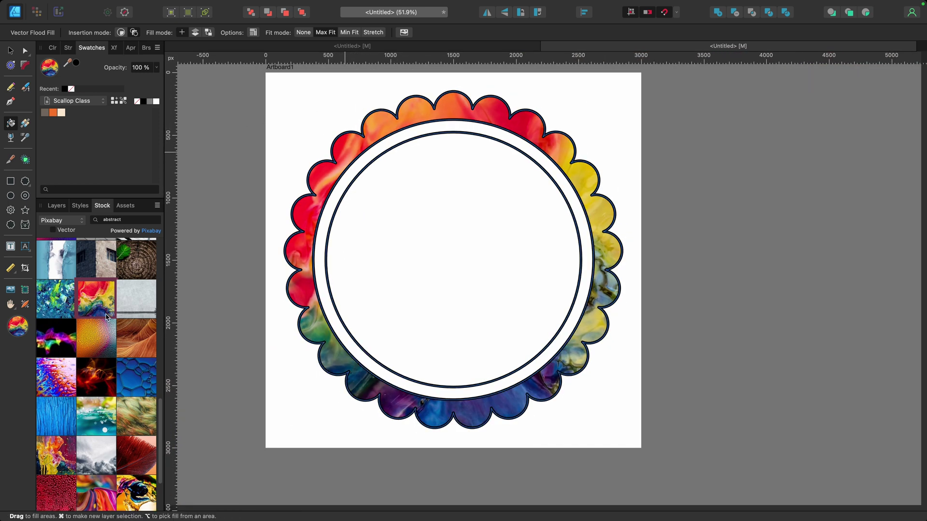
- Flood-fill the narrow ring with the blue-green abstract stock image and the center circle with the grey storm cloud photo
{"action": "left_click", "coordinate": [57, 313]}
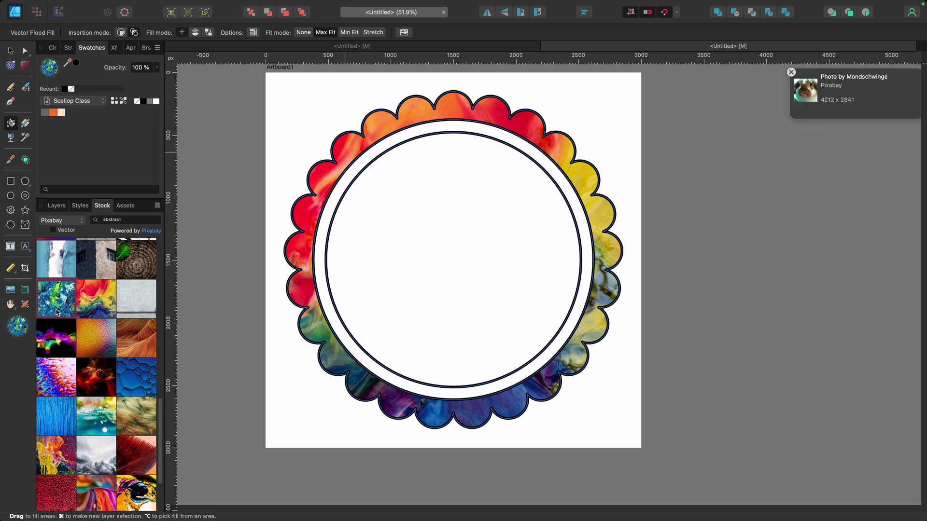
{"action": "left_click", "coordinate": [384, 144]}
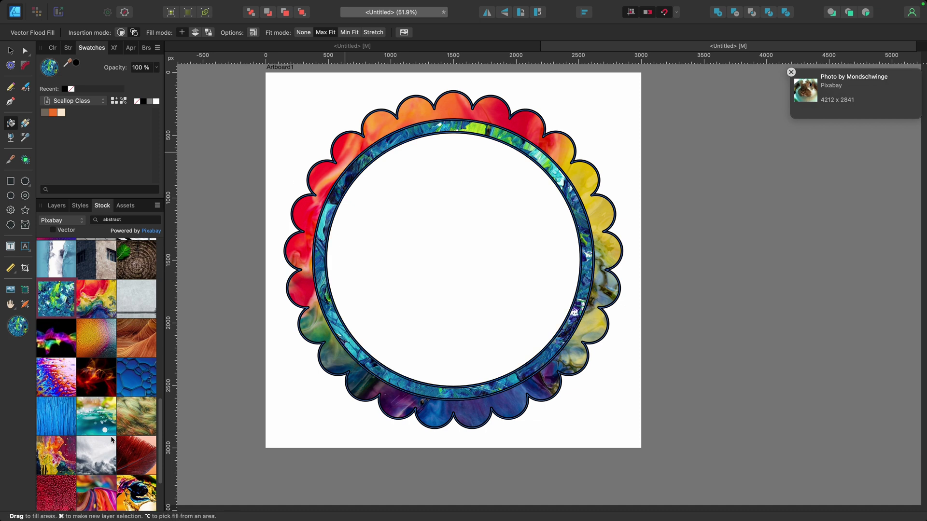
{"action": "left_click", "coordinate": [97, 455]}
{"action": "left_click", "coordinate": [483, 213]}
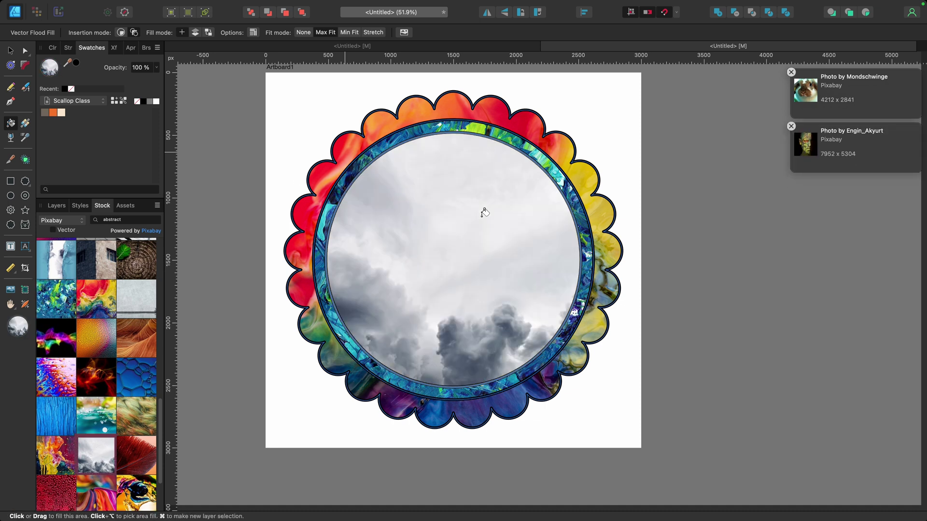
- Group the Cloud layer with the two Ellipse outline layers
{"action": "left_click", "coordinate": [56, 206]}
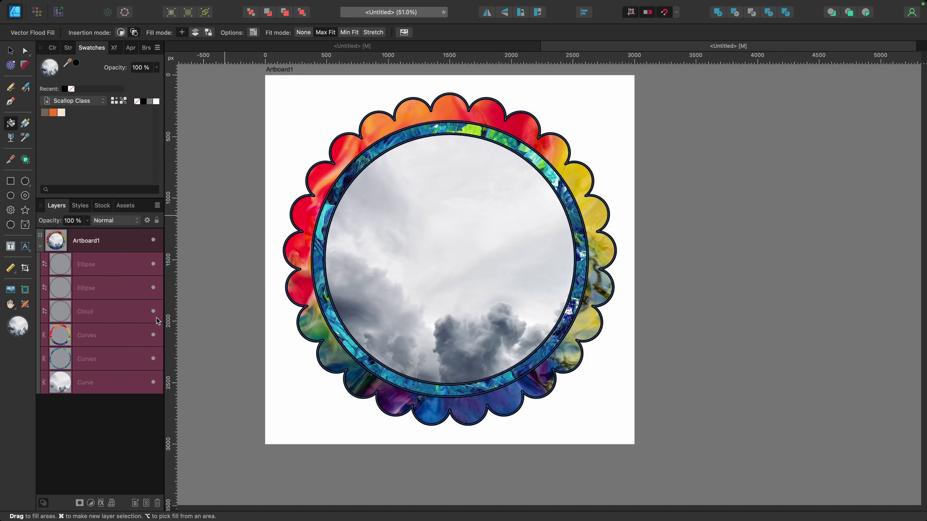
{"action": "left_click", "coordinate": [108, 315]}
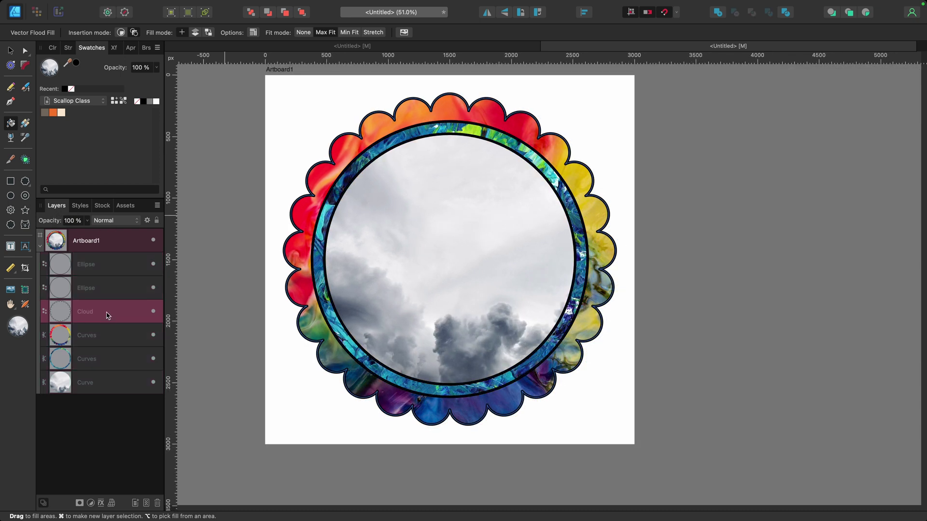
{"action": "left_click", "coordinate": [115, 265], "text": "shift"}
{"action": "key", "text": "super+g"}
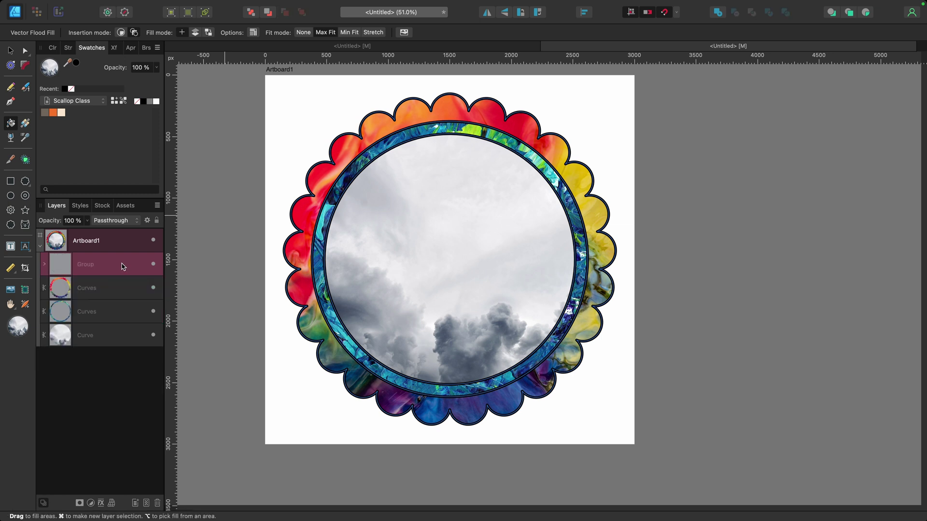
- Hide the outline group and move it below the image-filled curve layers
{"action": "left_click", "coordinate": [154, 266]}
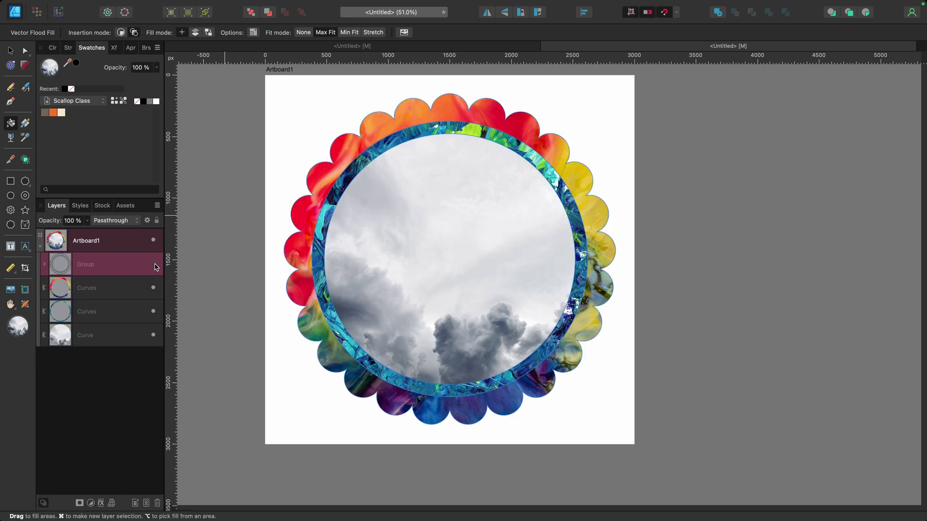
{"action": "left_click_drag", "start_coordinate": [105, 264], "coordinate": [105, 347]}
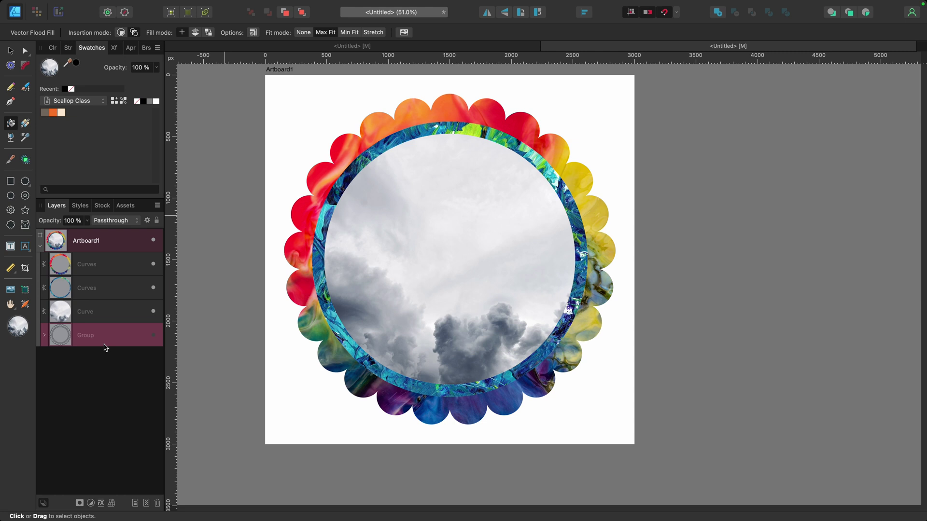
- Examine the image-filled curve layers by selecting each in turn, ending with the center circle
{"action": "left_click", "coordinate": [100, 313]}
{"action": "left_click", "coordinate": [109, 274]}
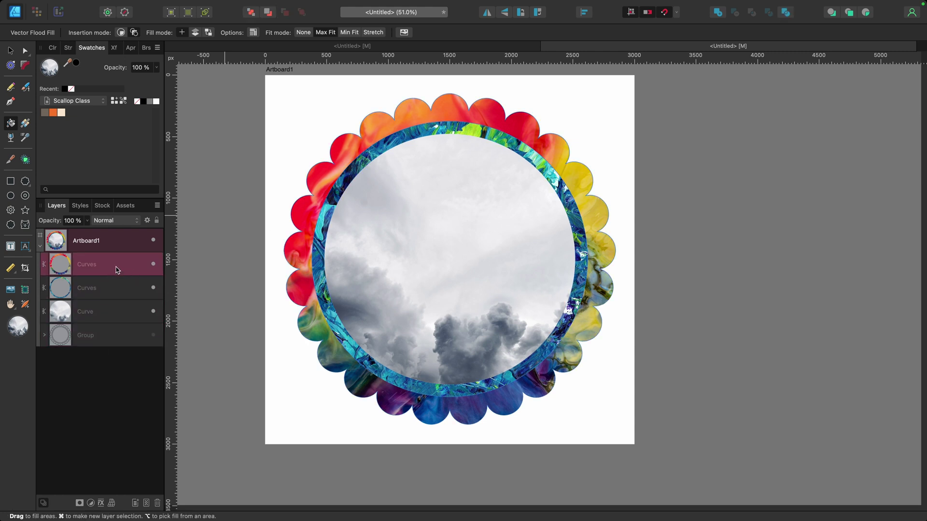
{"action": "left_click", "coordinate": [107, 290]}
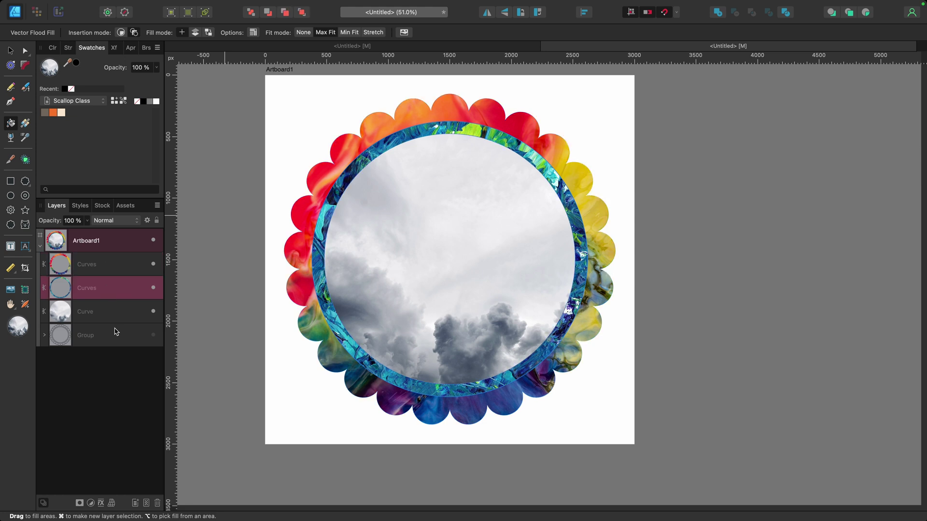
{"action": "left_click", "coordinate": [110, 312]}
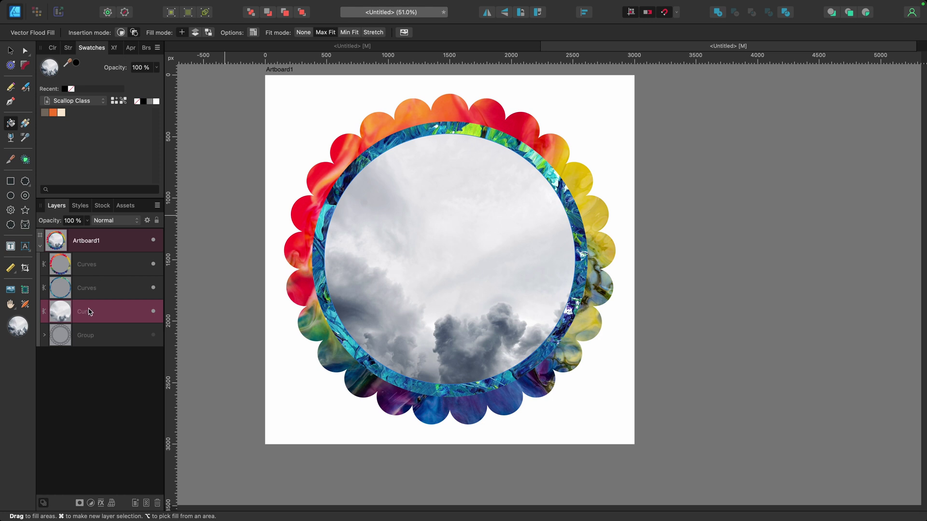
- Reorder the curve layers so the cloud circle is on top, followed by the narrow ring and the scalloped border
{"action": "left_click_drag", "start_coordinate": [88, 311], "coordinate": [95, 257]}
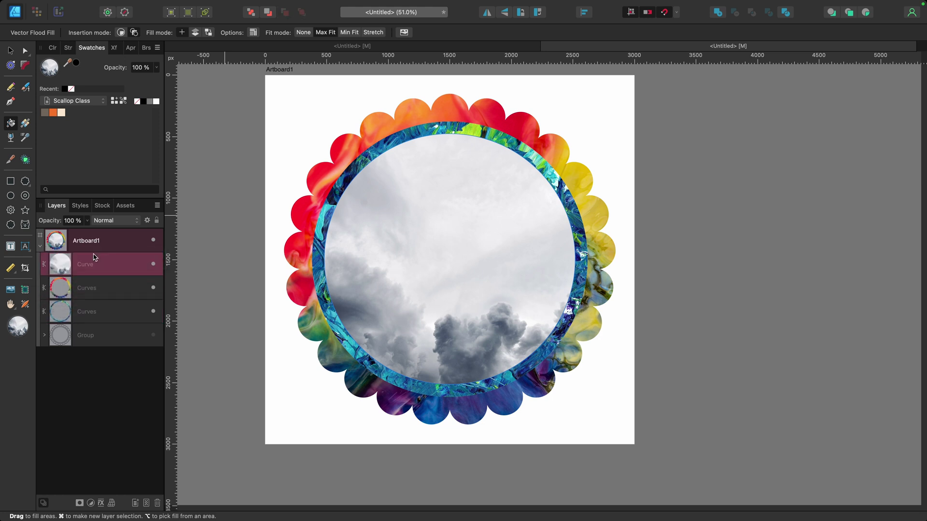
{"action": "left_click", "coordinate": [105, 312]}
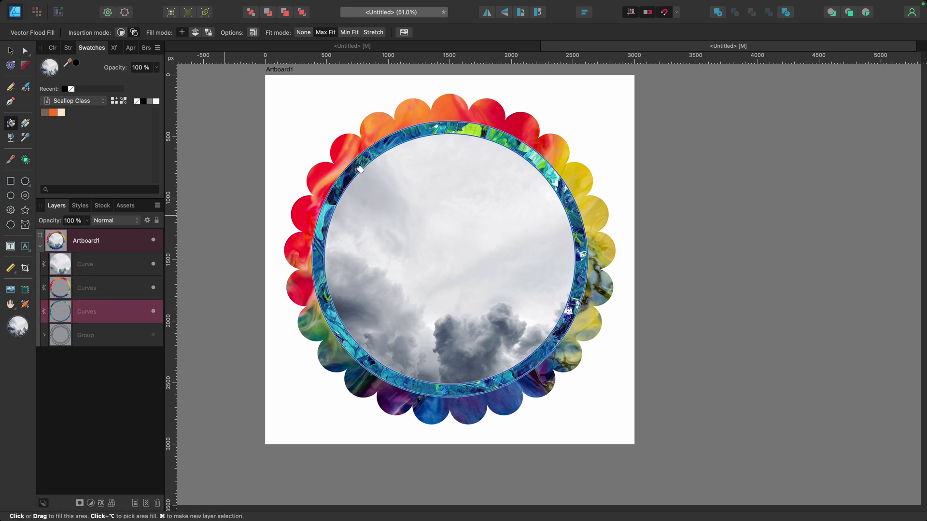
{"action": "mouse_move", "coordinate": [120, 312]}
{"action": "left_mouse_down"}
{"action": "mouse_move", "coordinate": [109, 284]}
{"action": "mouse_move", "coordinate": [120, 295]}
{"action": "left_mouse_up"}
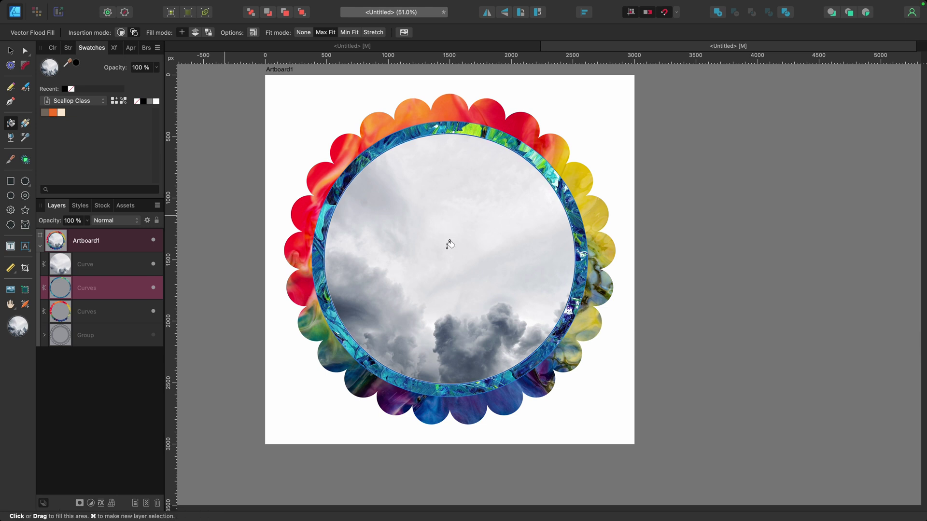
- Set up an export of Artboard1 as PDF, using the PDF (for print) preset at 300 DPI
{"action": "mouse_move", "coordinate": [147, 246]}
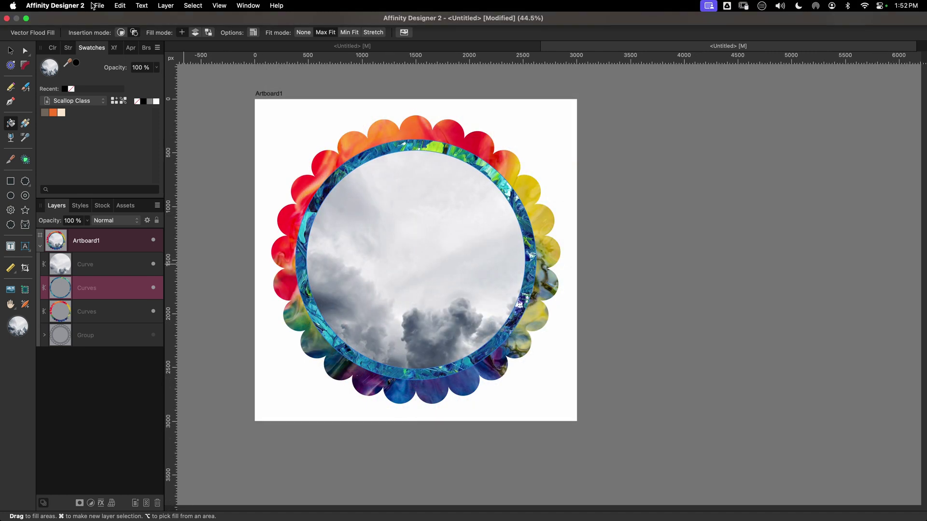
{"action": "left_click", "coordinate": [99, 5]}
{"action": "left_click", "coordinate": [120, 222]}
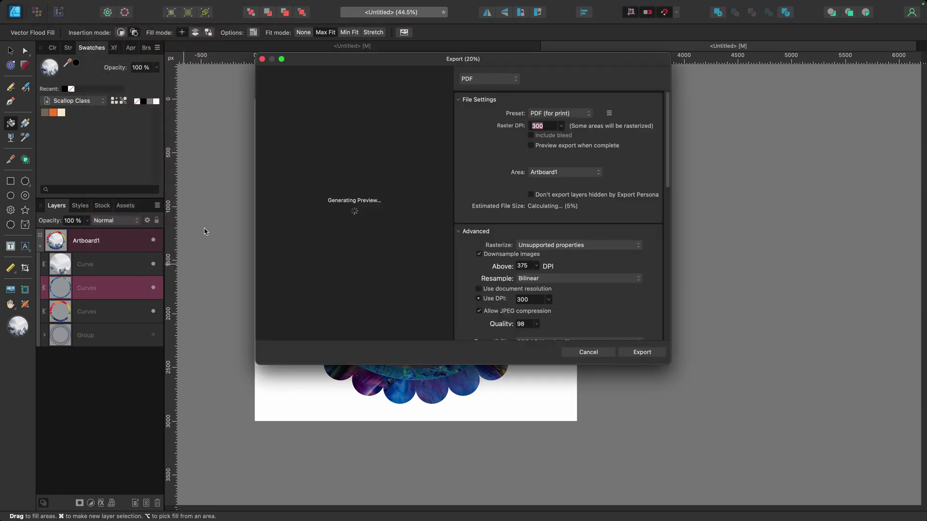
{"action": "left_click", "coordinate": [470, 81]}
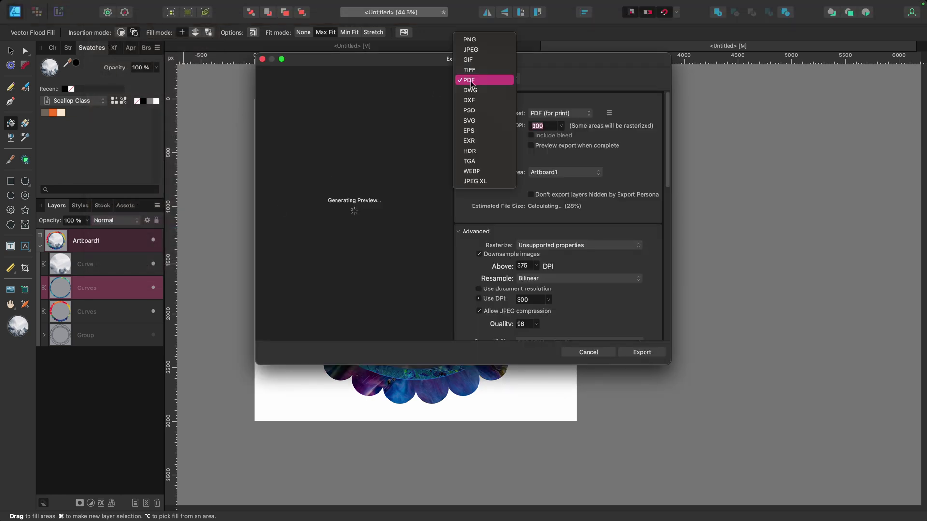
{"action": "left_click", "coordinate": [398, 87]}
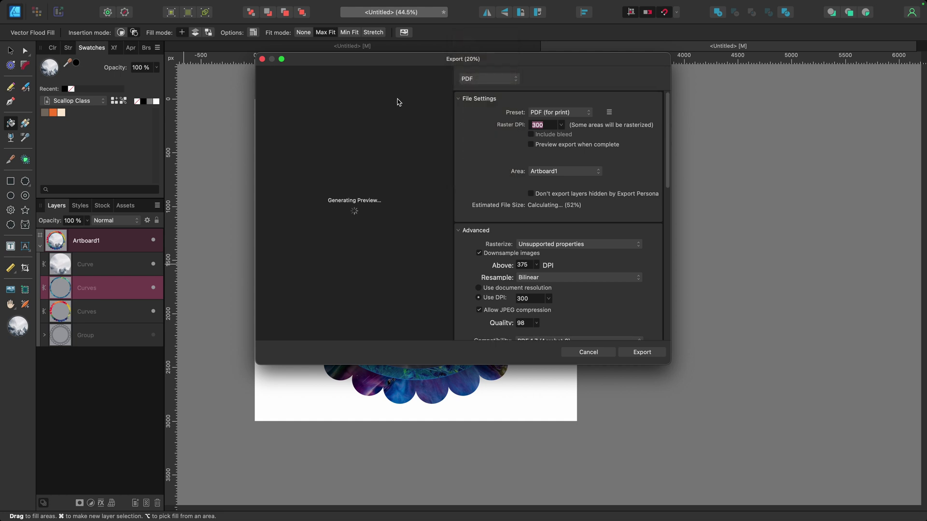
{"action": "left_click", "coordinate": [566, 116]}
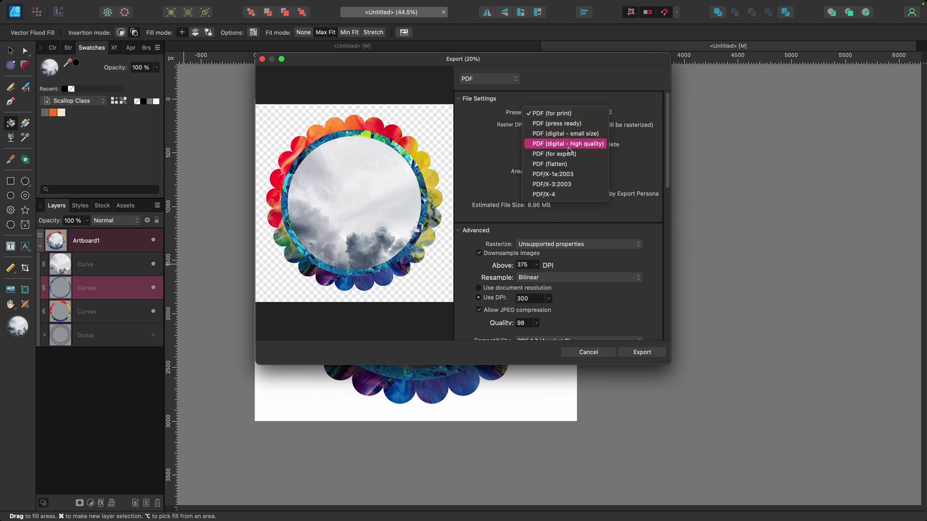
{"action": "left_click", "coordinate": [489, 135]}
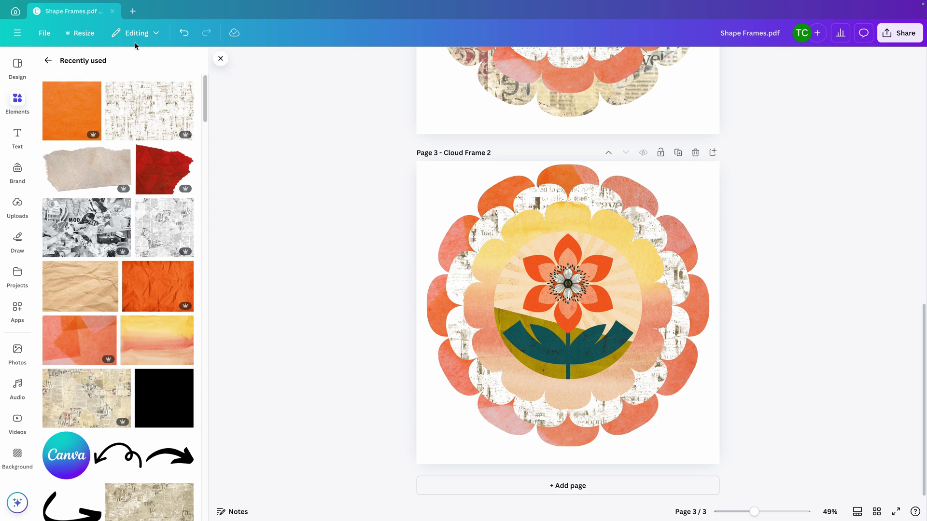
- Switch to Canva and add a blank fourth page at the end of the Shape Frames.pdf design
{"action": "left_click", "coordinate": [16, 11]}
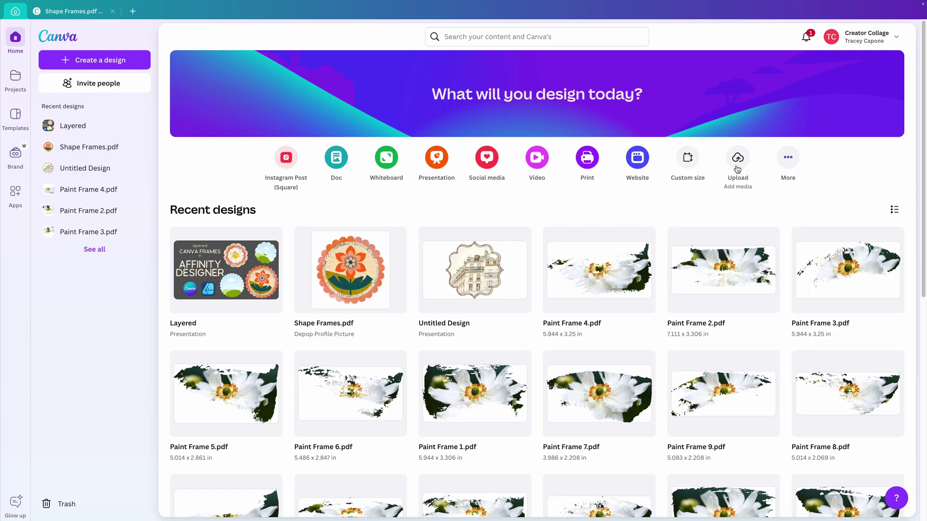
{"action": "left_click", "coordinate": [44, 11]}
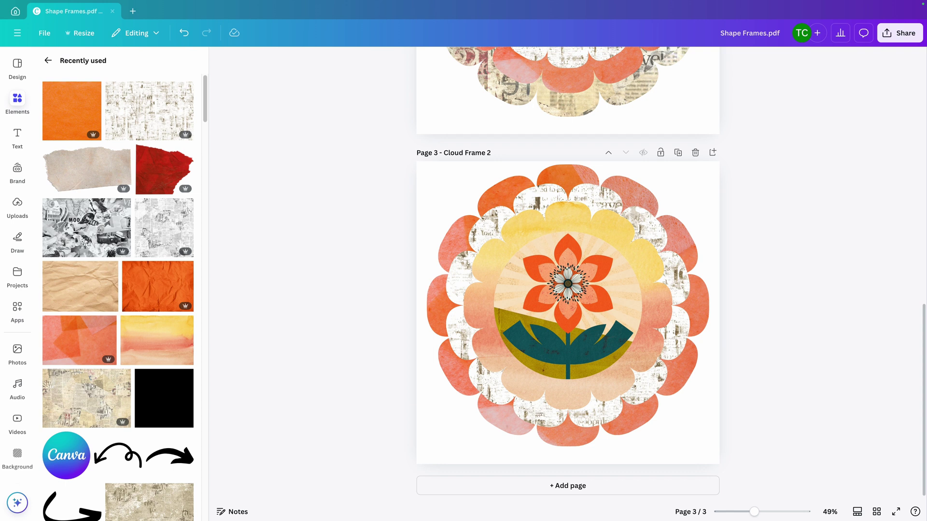
{"action": "left_click", "coordinate": [581, 488]}
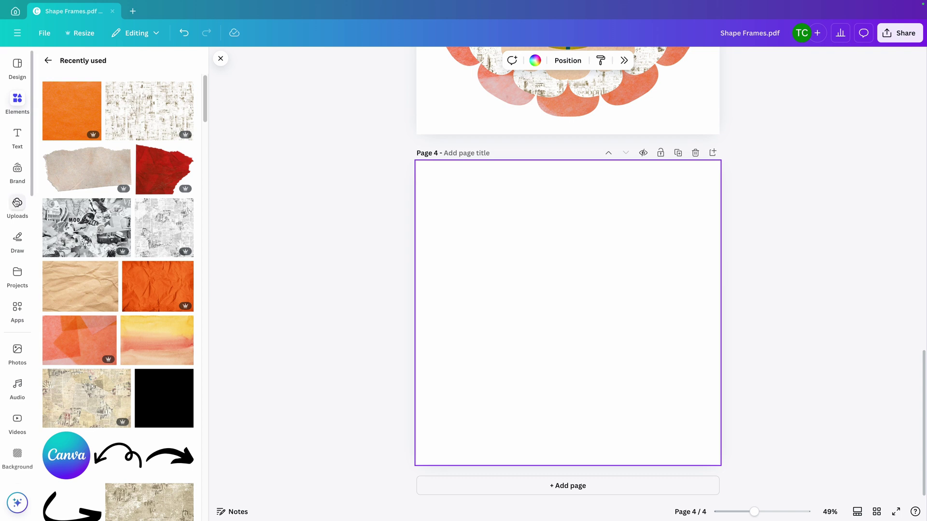
- Upload Cloud Frame 3.pdf from iCloud Drive
{"action": "left_click", "coordinate": [17, 203]}
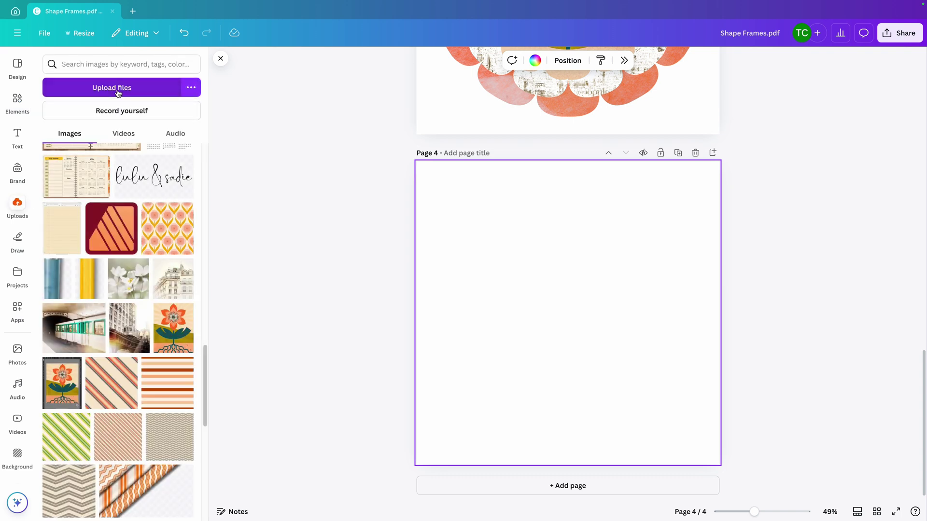
{"action": "left_click", "coordinate": [117, 92]}
{"action": "left_click", "coordinate": [361, 204]}
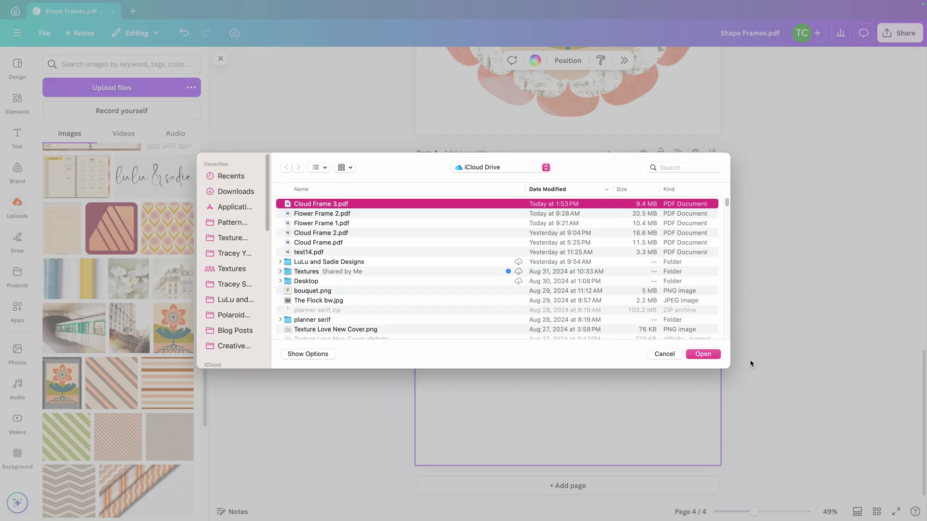
{"action": "left_click", "coordinate": [703, 355]}
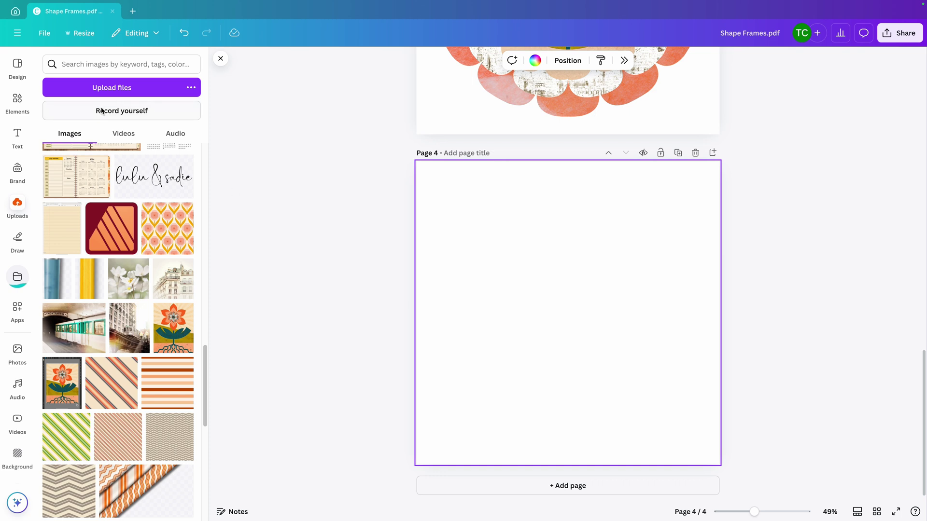
- Insert the Cloud Frame 3.pdf design from the projects onto page 4 and collapse the project browser
{"action": "left_click", "coordinate": [17, 278]}
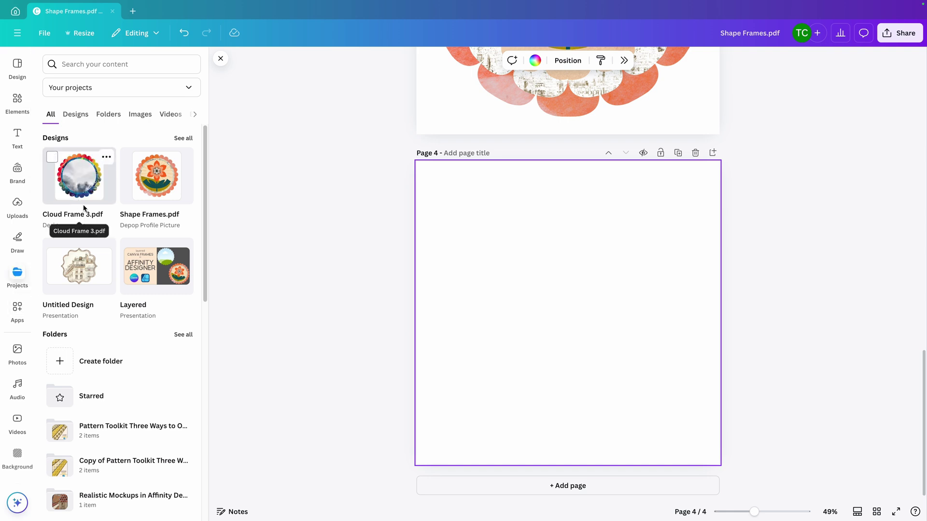
{"action": "left_click", "coordinate": [76, 179]}
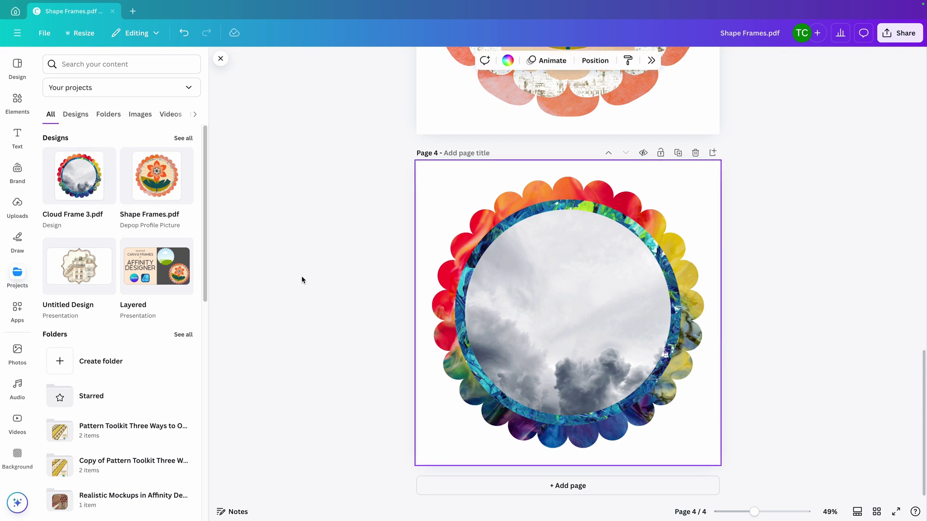
{"action": "left_click", "coordinate": [220, 59]}
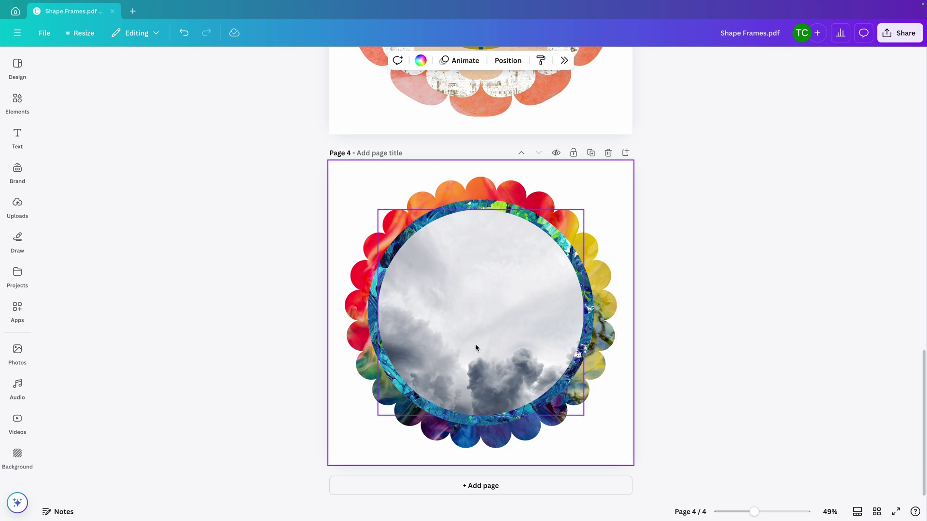
- Show the layer list of page 4 and delete the storm cloud image from the center circle, keeping its frame
{"action": "left_click", "coordinate": [508, 60]}
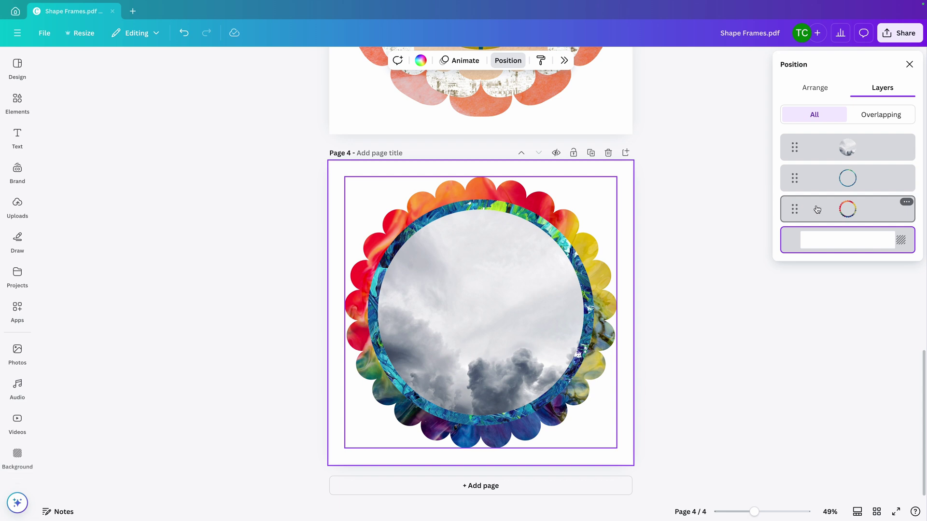
{"action": "left_click", "coordinate": [443, 290]}
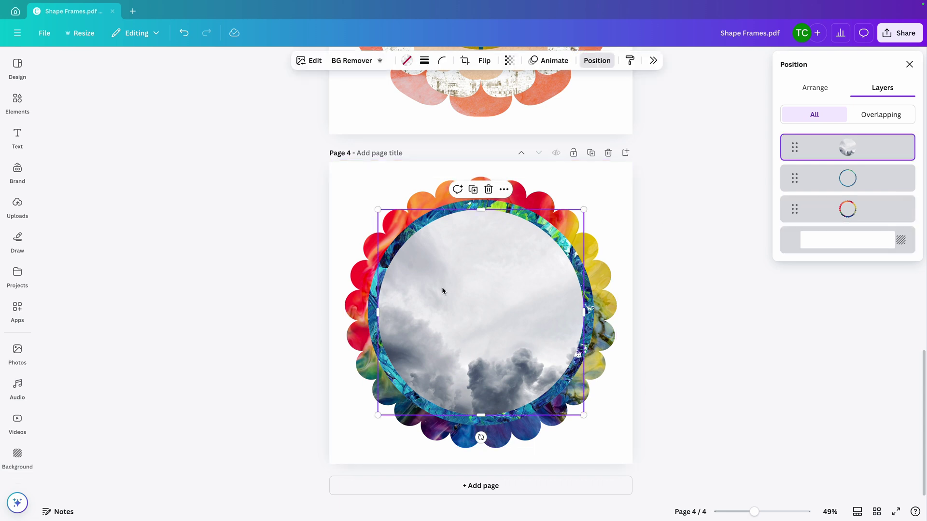
{"action": "left_click", "coordinate": [489, 190]}
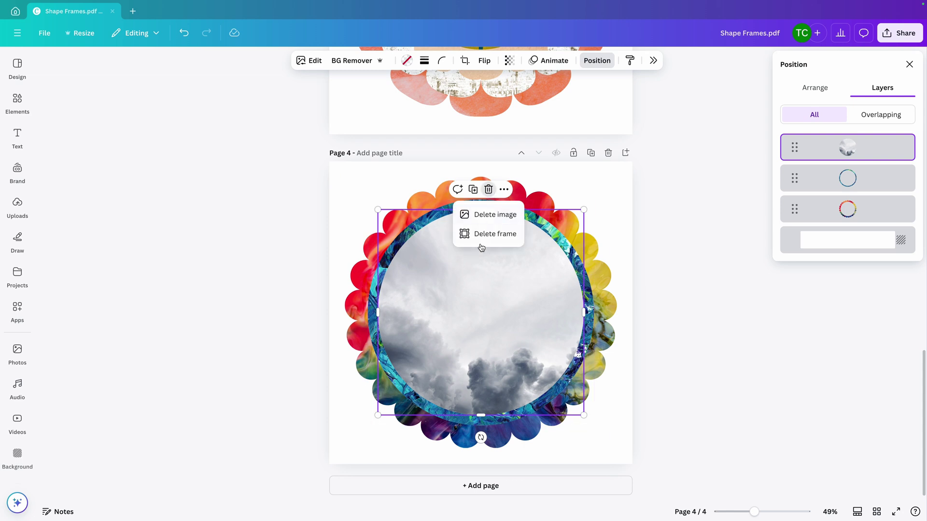
{"action": "left_click", "coordinate": [486, 216]}
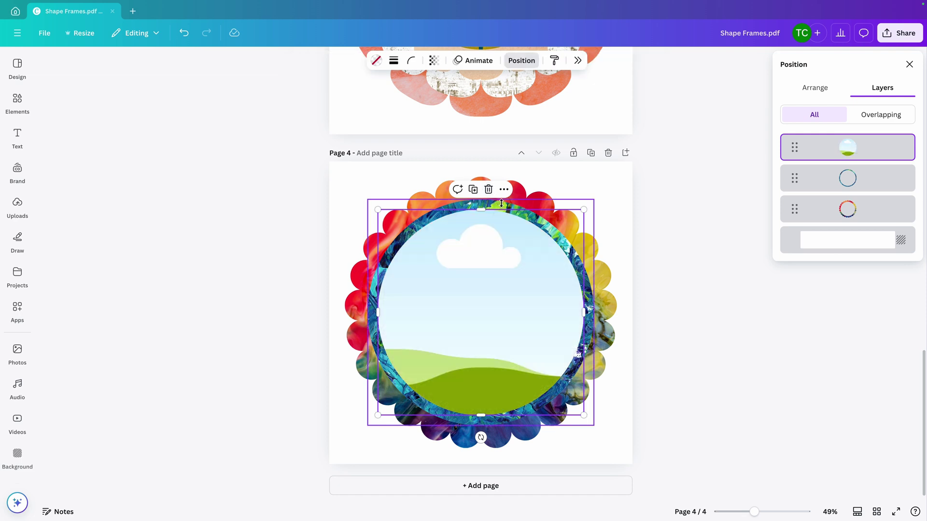
- Delete the images from the narrow ring and the outer scalloped border, keeping their frames, and clear the selection
{"action": "left_click", "coordinate": [502, 206]}
{"action": "left_click", "coordinate": [489, 180]}
{"action": "left_click", "coordinate": [488, 202]}
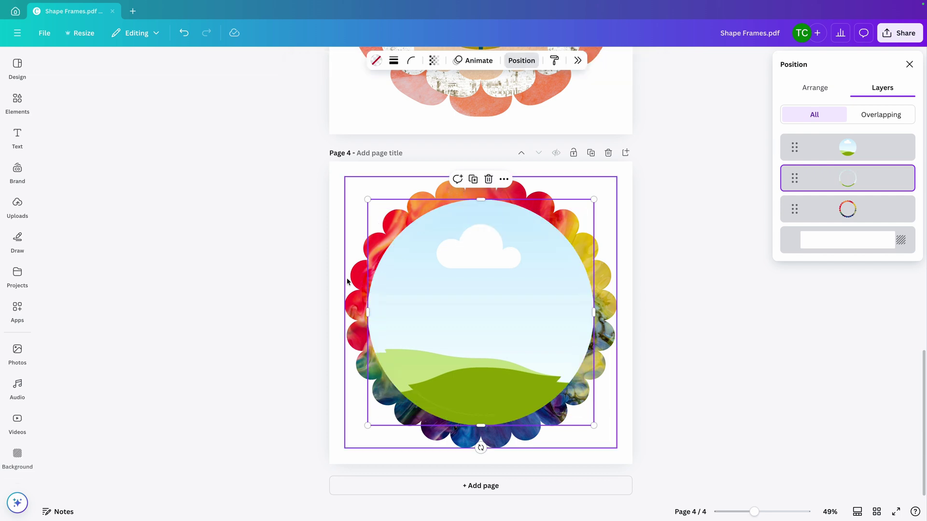
{"action": "left_click", "coordinate": [356, 288]}
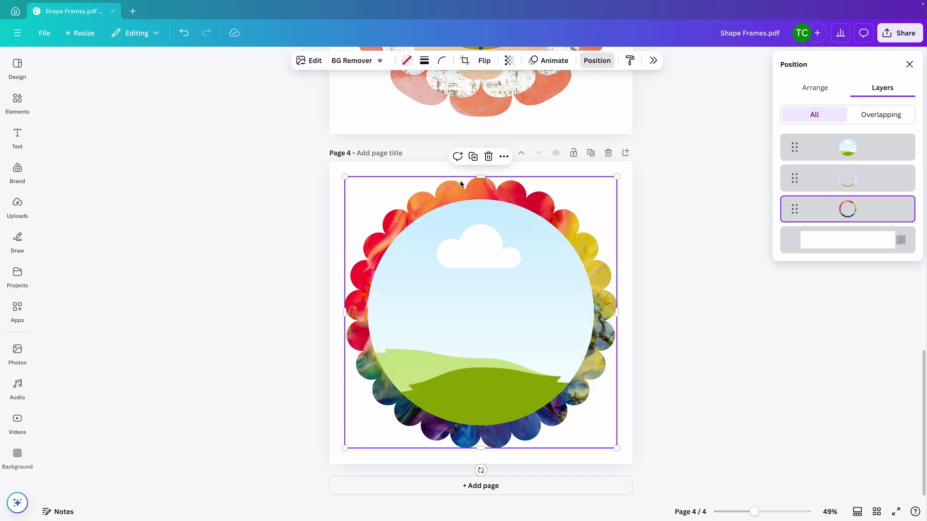
{"action": "left_click", "coordinate": [489, 157]}
{"action": "left_click", "coordinate": [493, 180]}
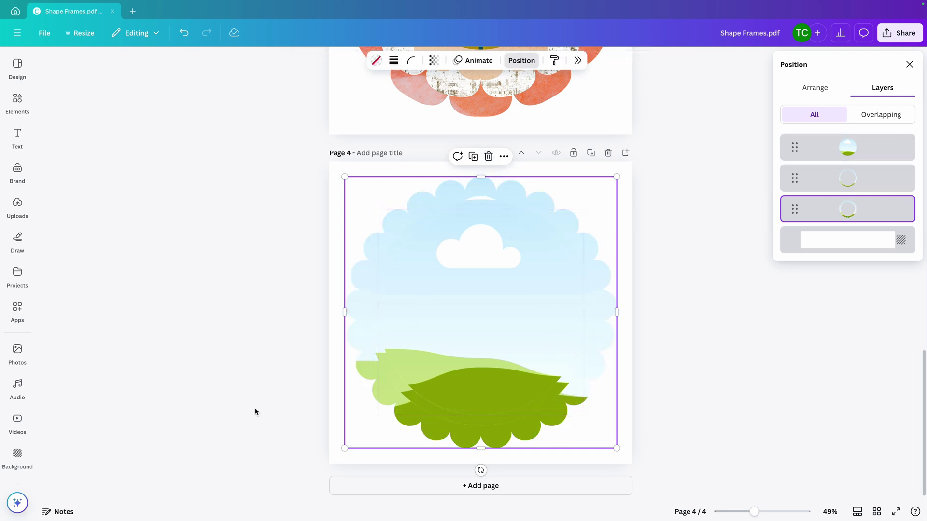
{"action": "key", "text": "Escape"}
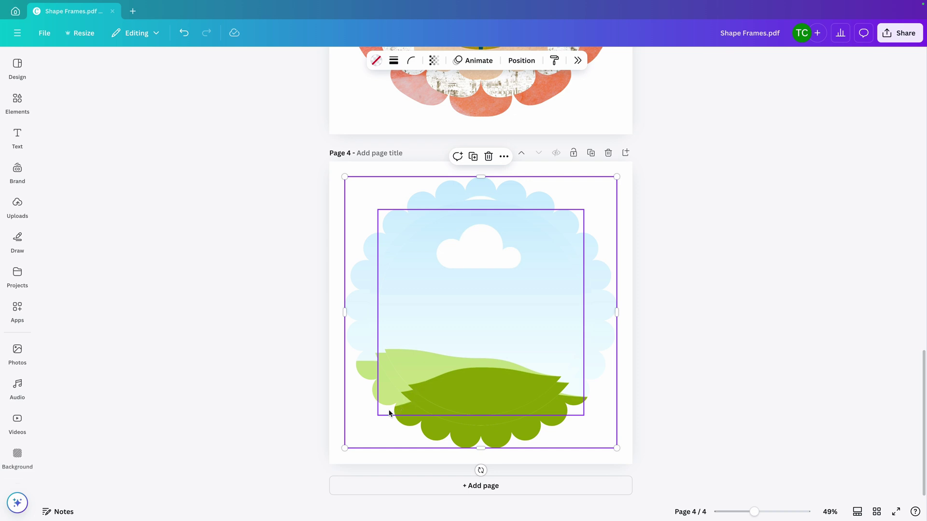
{"action": "left_click", "coordinate": [201, 277]}
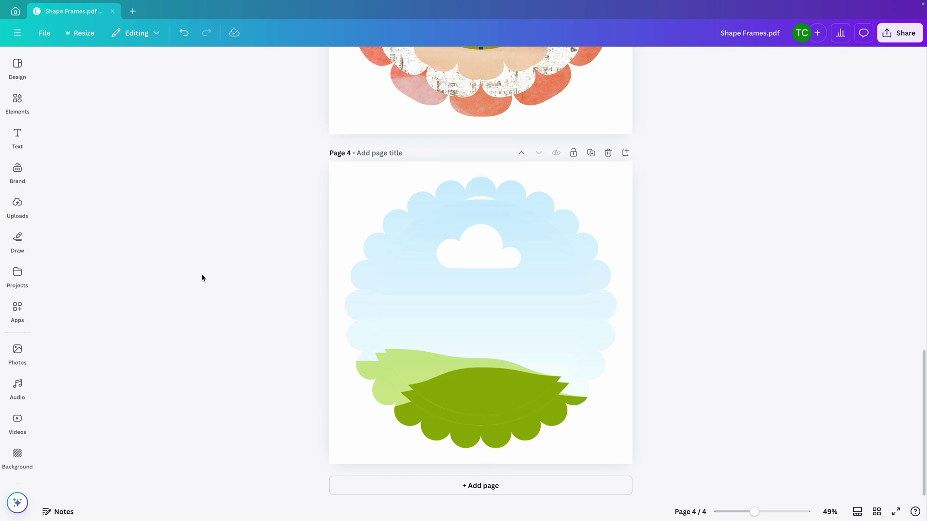
- Fill the scalloped border with the orange-pink paper texture and the narrow ring with the distressed white text texture from recently used elements
{"action": "left_click", "coordinate": [28, 130]}
{"action": "left_click", "coordinate": [18, 102]}
{"action": "left_click_drag", "start_coordinate": [115, 330], "coordinate": [438, 338]}
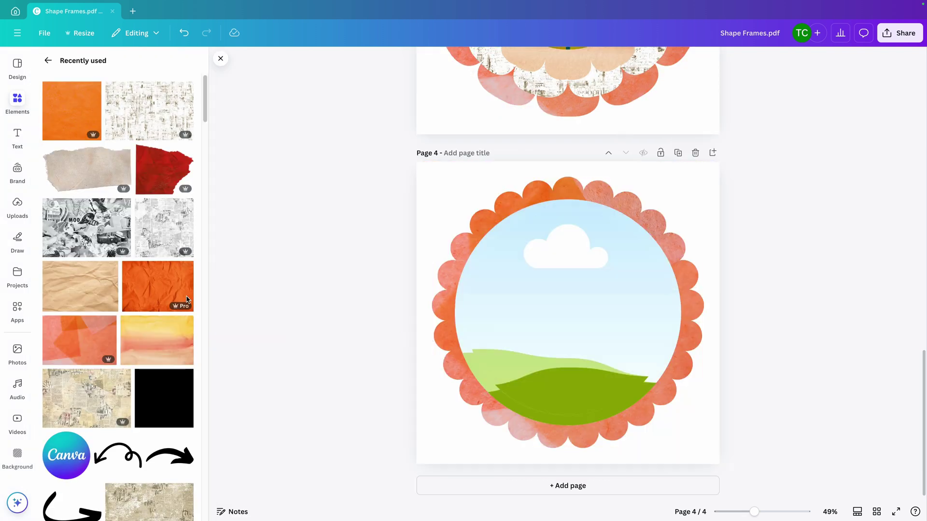
{"action": "left_click_drag", "start_coordinate": [144, 109], "coordinate": [464, 273]}
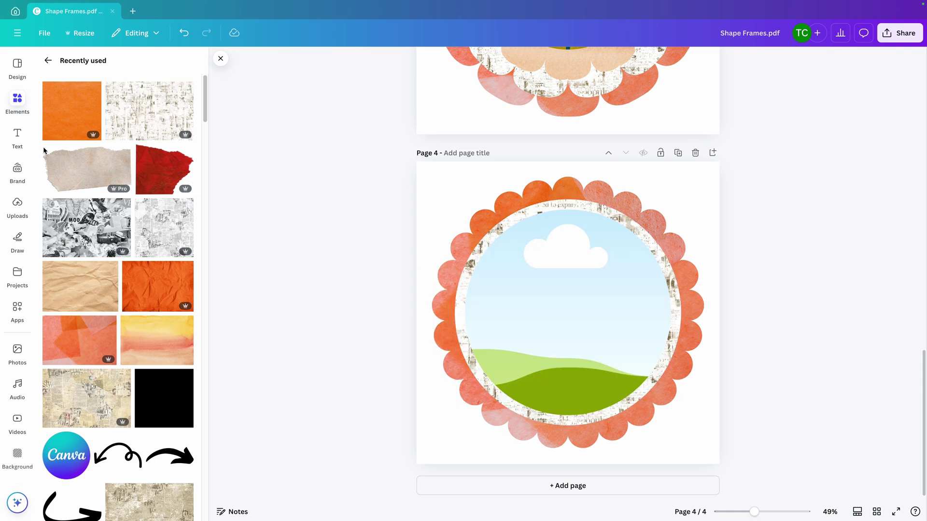
- Fill the center circle frame with the uploaded photo of the cream Parisian building
{"action": "left_click", "coordinate": [18, 203]}
{"action": "scroll", "coordinate": [130, 322], "scroll_direction": "down", "scroll_amount": 4}
{"action": "scroll", "coordinate": [131, 322], "scroll_direction": "up", "scroll_amount": 4}
{"action": "left_click_drag", "start_coordinate": [172, 273], "coordinate": [572, 356]}
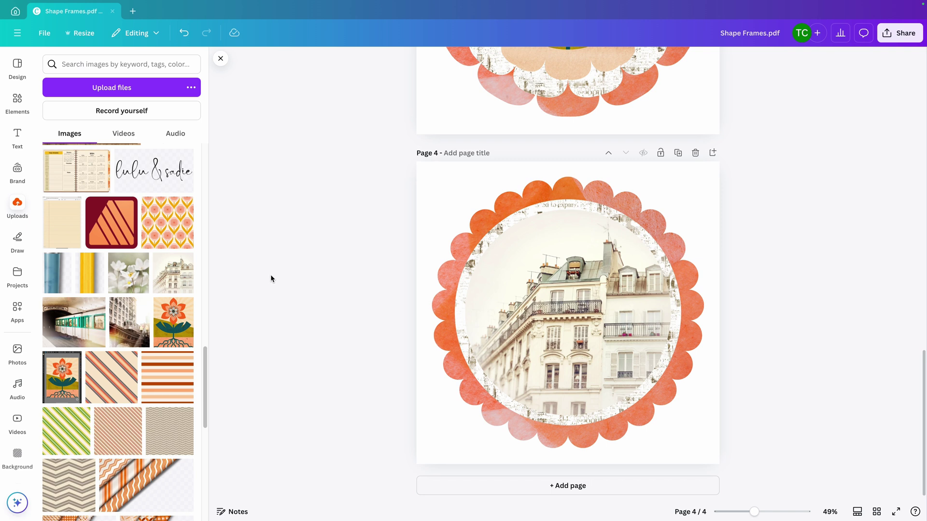
- Move the scalloped border to the top of page 4's layer order
{"action": "left_click", "coordinate": [712, 181]}
{"action": "left_click", "coordinate": [594, 60]}
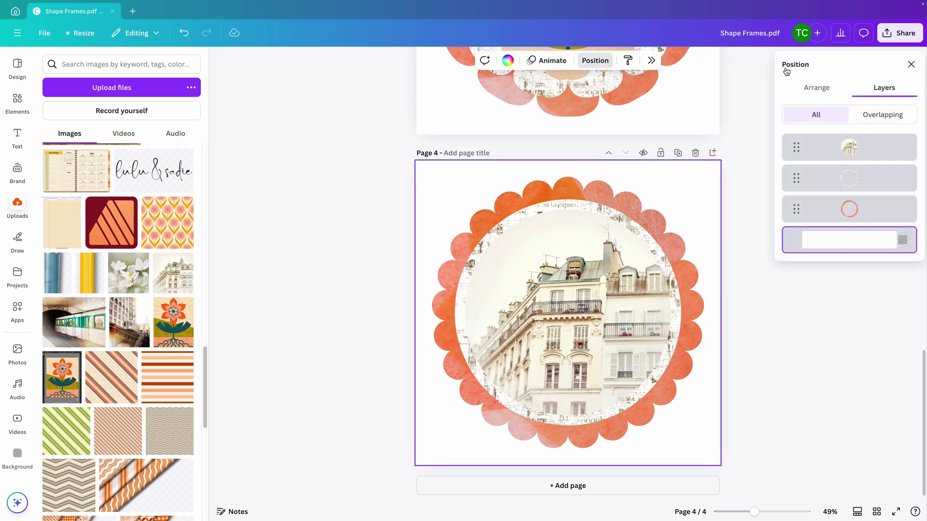
{"action": "left_click", "coordinate": [827, 209]}
{"action": "left_click_drag", "start_coordinate": [828, 209], "coordinate": [821, 140]}
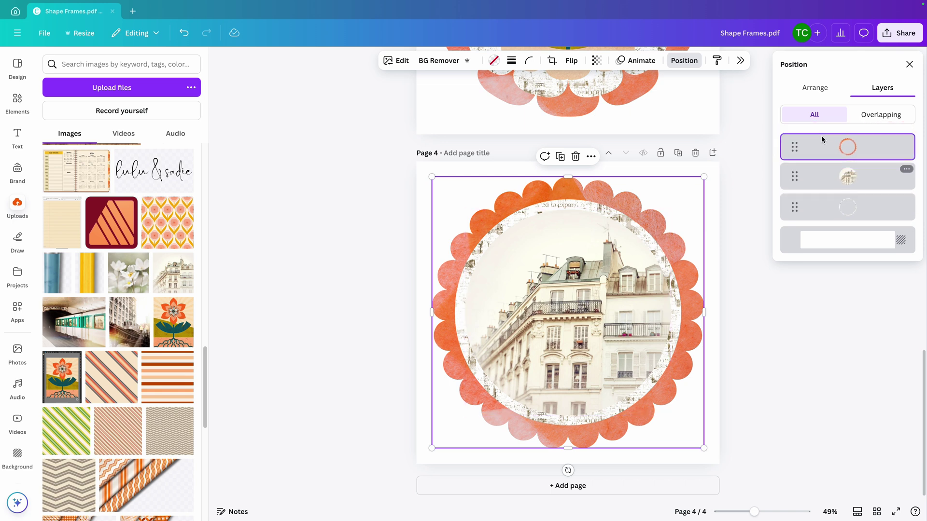
- Try adding the crumpled tan paper texture with the scalloped border on top of the layer stack
{"action": "left_click", "coordinate": [18, 101]}
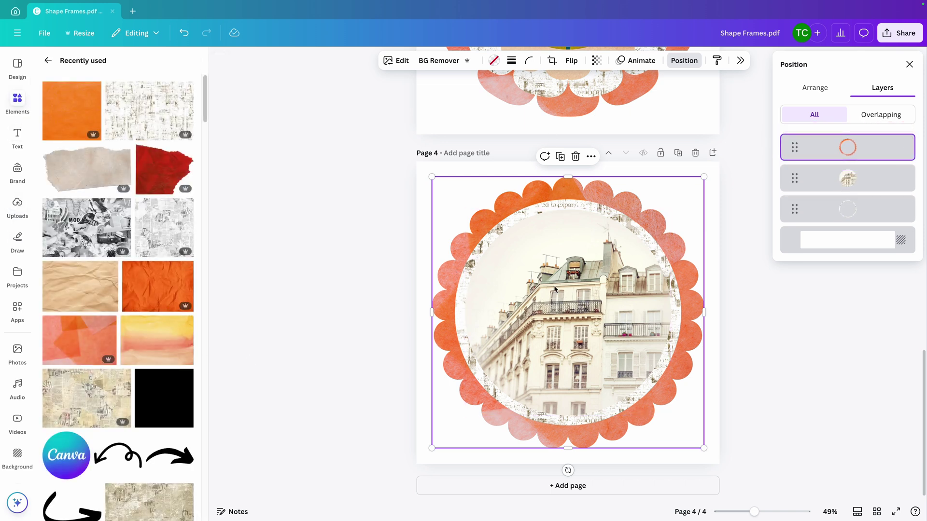
{"action": "left_click", "coordinate": [303, 290]}
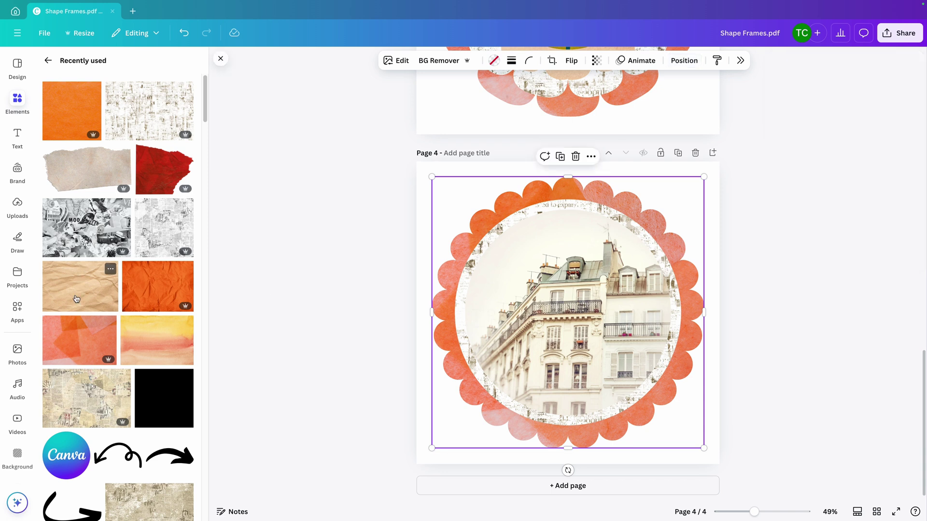
{"action": "left_click_drag", "start_coordinate": [77, 296], "coordinate": [270, 270]}
{"action": "left_click", "coordinate": [757, 213]}
- Move the scalloped border back below the photo circle and narrow ring, directly above the background, and deselect it
{"action": "left_click", "coordinate": [718, 193]}
{"action": "left_click", "coordinate": [594, 60]}
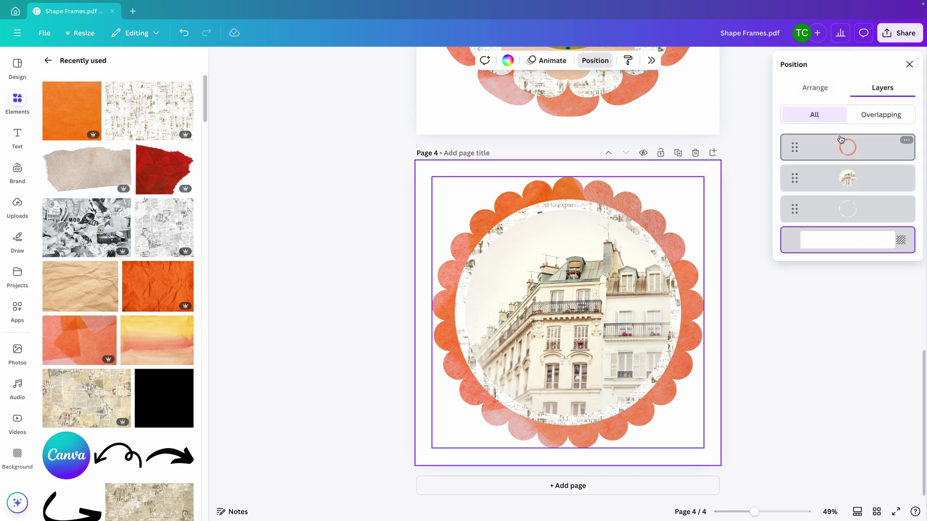
{"action": "left_click", "coordinate": [833, 216]}
{"action": "left_click", "coordinate": [821, 155]}
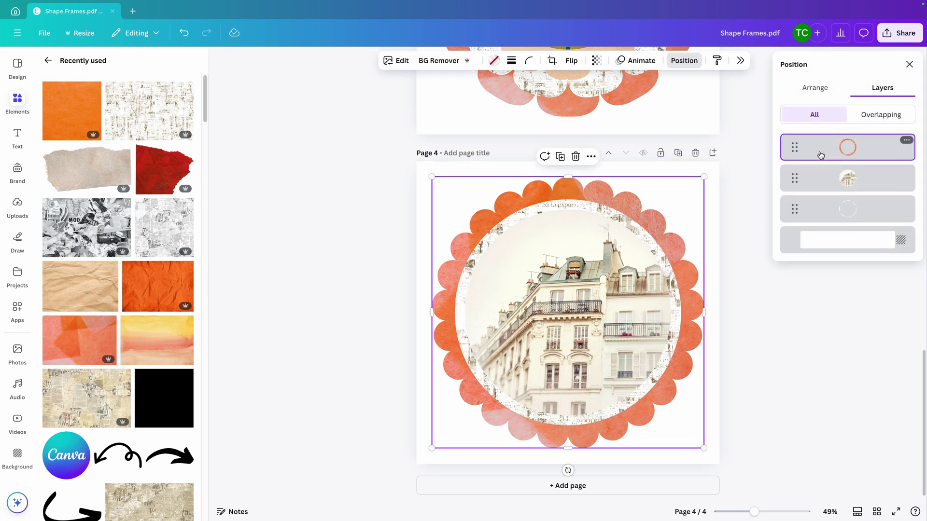
{"action": "left_click_drag", "start_coordinate": [821, 155], "coordinate": [821, 216]}
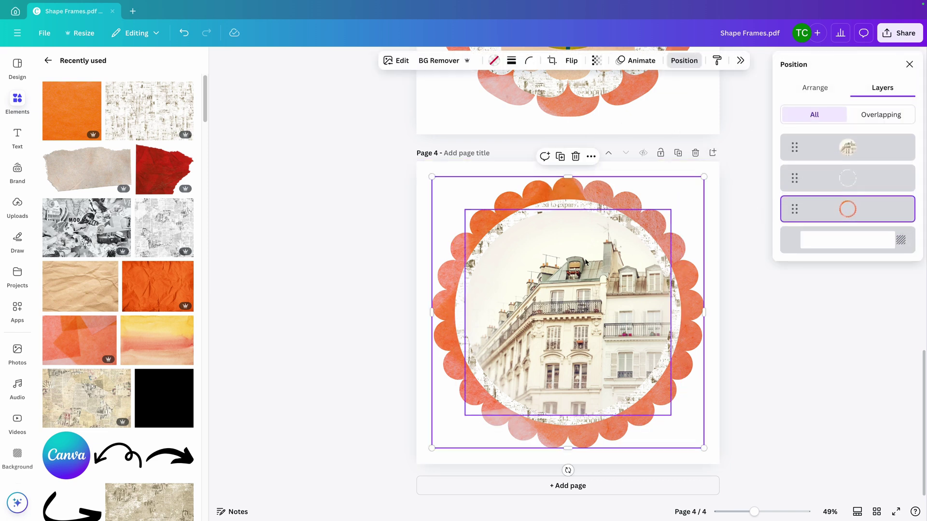
{"action": "left_click", "coordinate": [276, 314]}
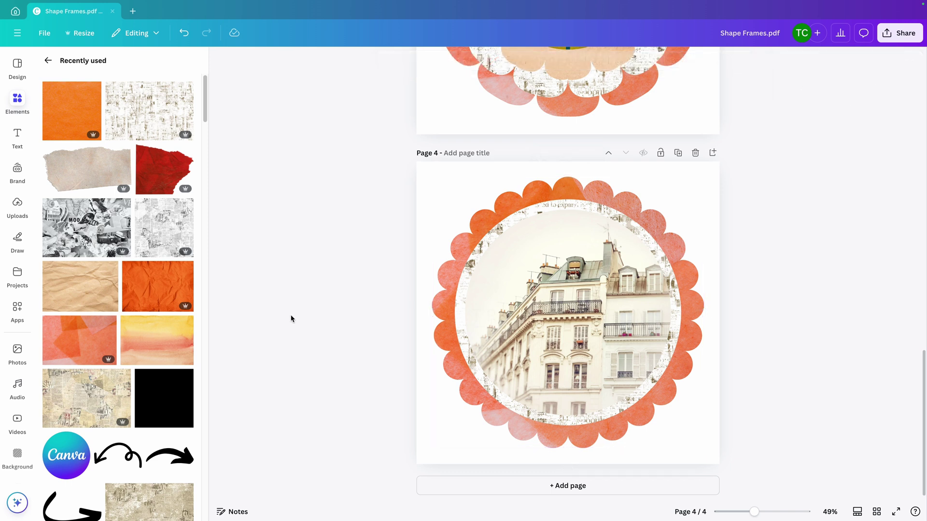